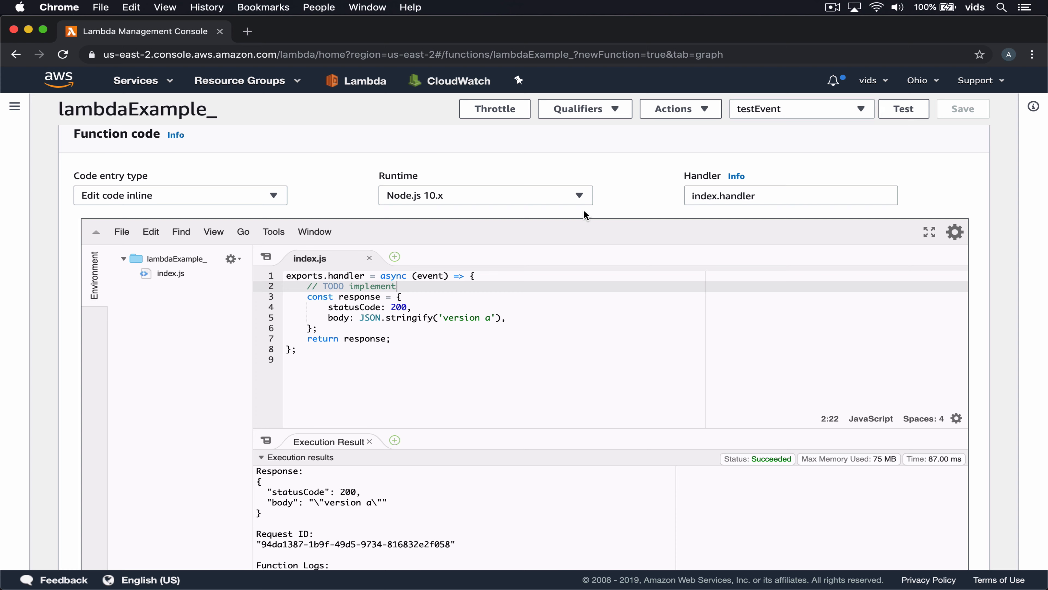
# Publish a new version of the lambdaExample_ function from $LATEST, leaving the version description empty.
pyautogui.click(664, 110)
pyautogui.click(662, 121)
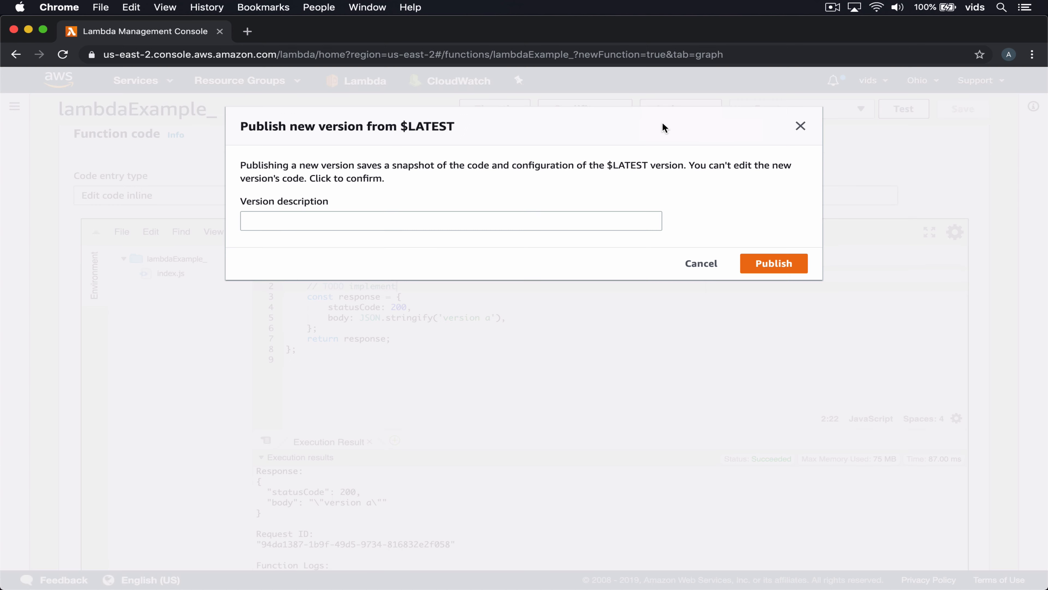
pyautogui.click(780, 263)
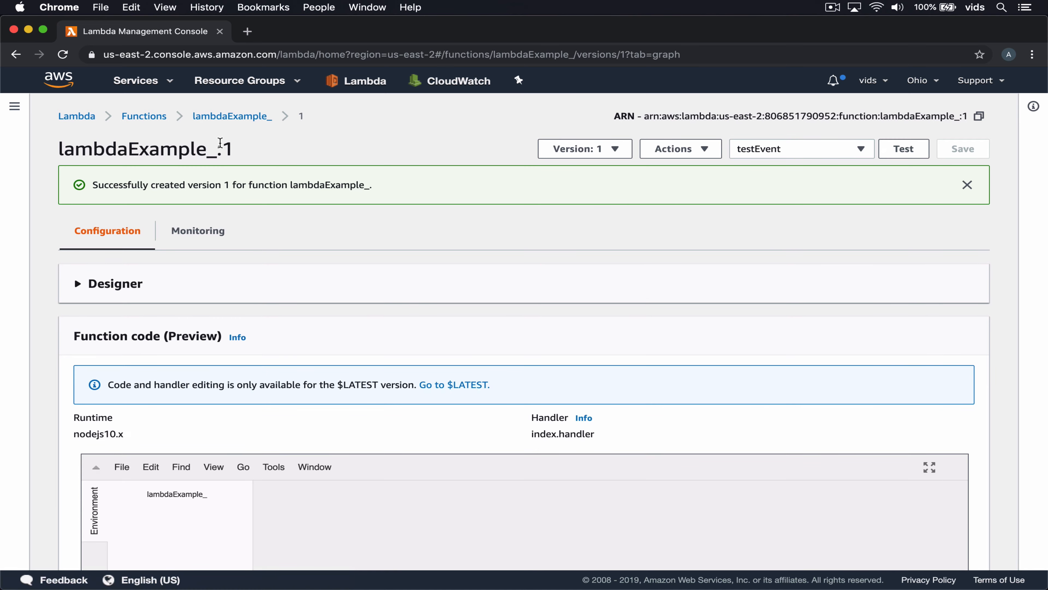
# Examine the published version's name suffix, the notice about code editing, and its index.js code.
pyautogui.moveTo(222, 147); pyautogui.dragTo(241, 146)
pyautogui.click(279, 154)
pyautogui.scroll(-5, 390, 363)
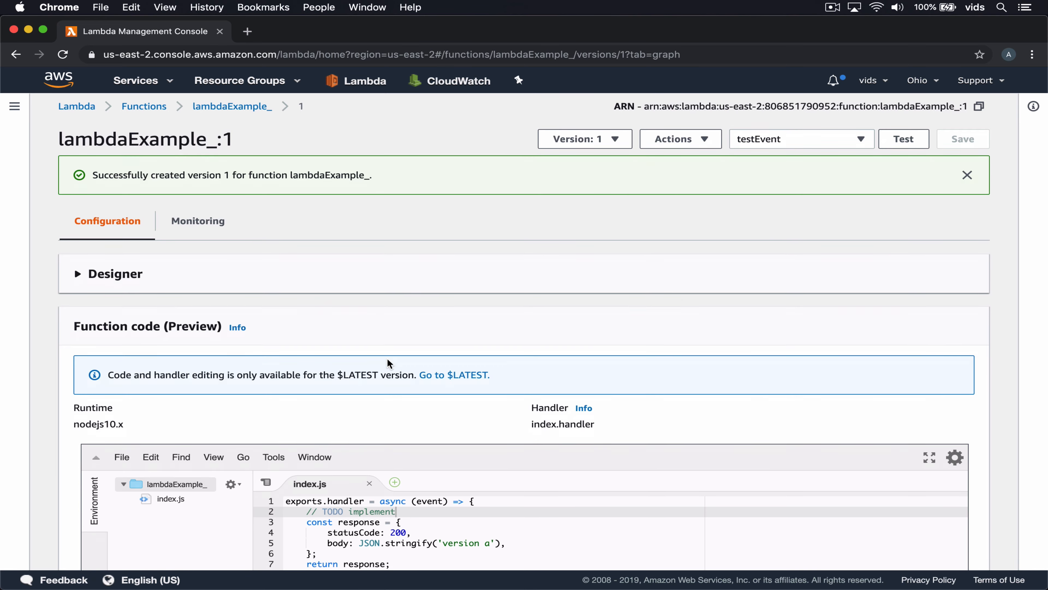
pyautogui.scroll(5, 461, 248)
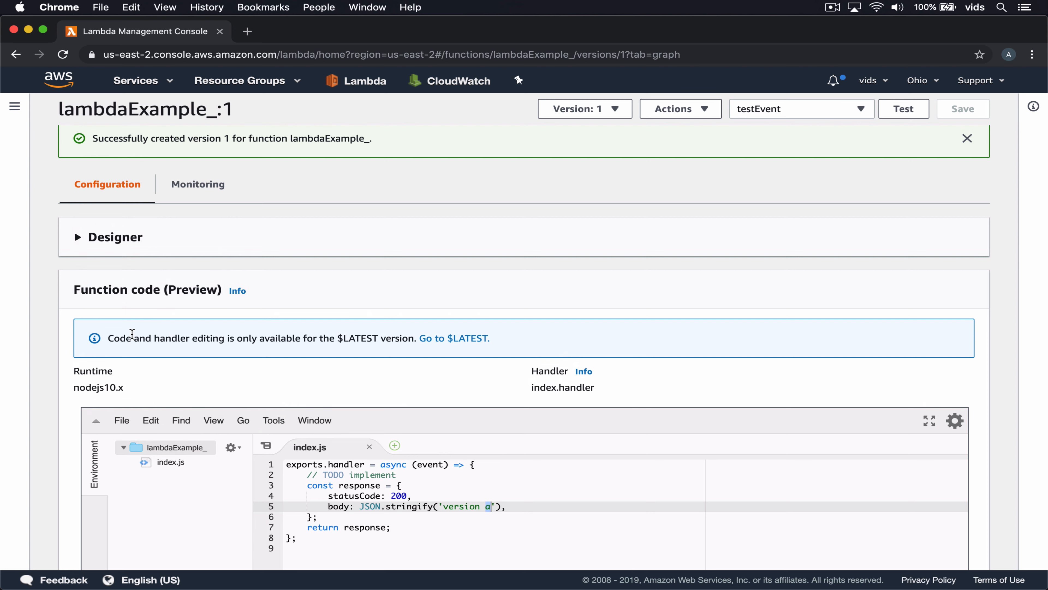
pyautogui.moveTo(121, 338); pyautogui.dragTo(300, 339)
pyautogui.click(118, 337)
pyautogui.scroll(2, 378, 338)
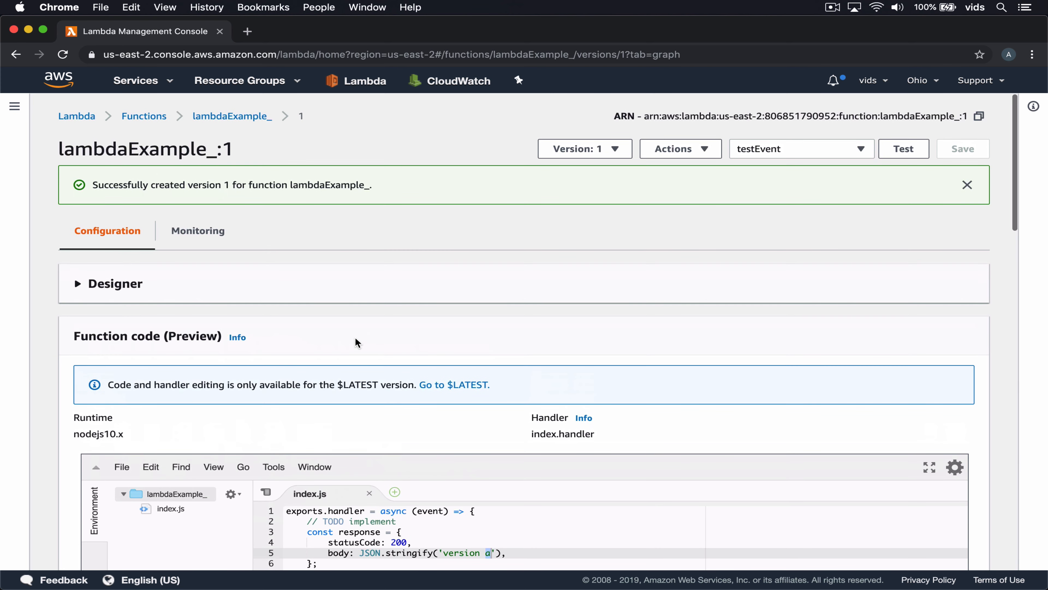
pyautogui.scroll(-6, 406, 396)
pyautogui.click(406, 397)
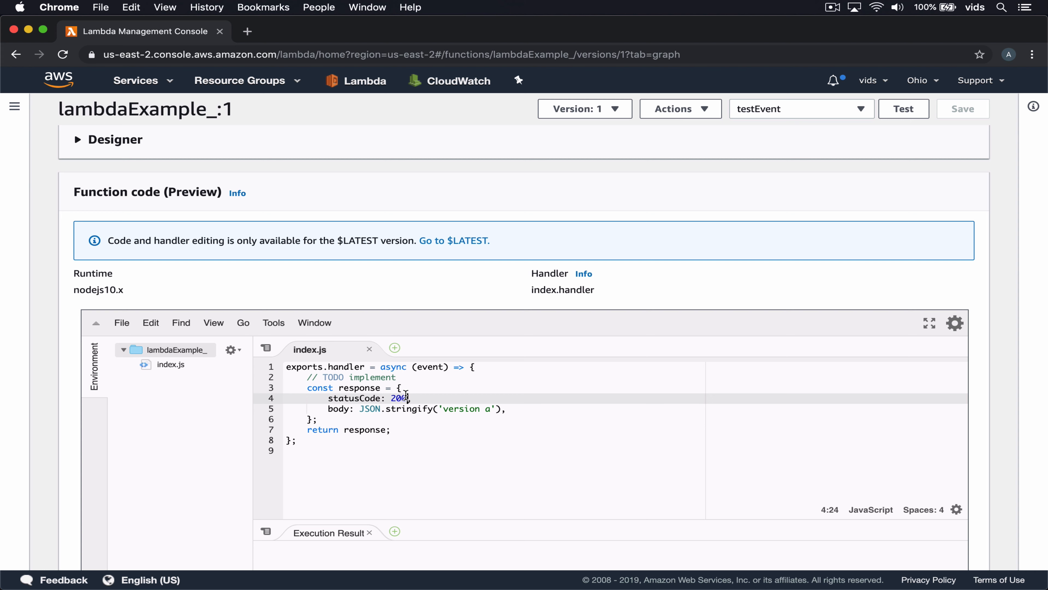
pyautogui.moveTo(363, 454); pyautogui.dragTo(279, 360)
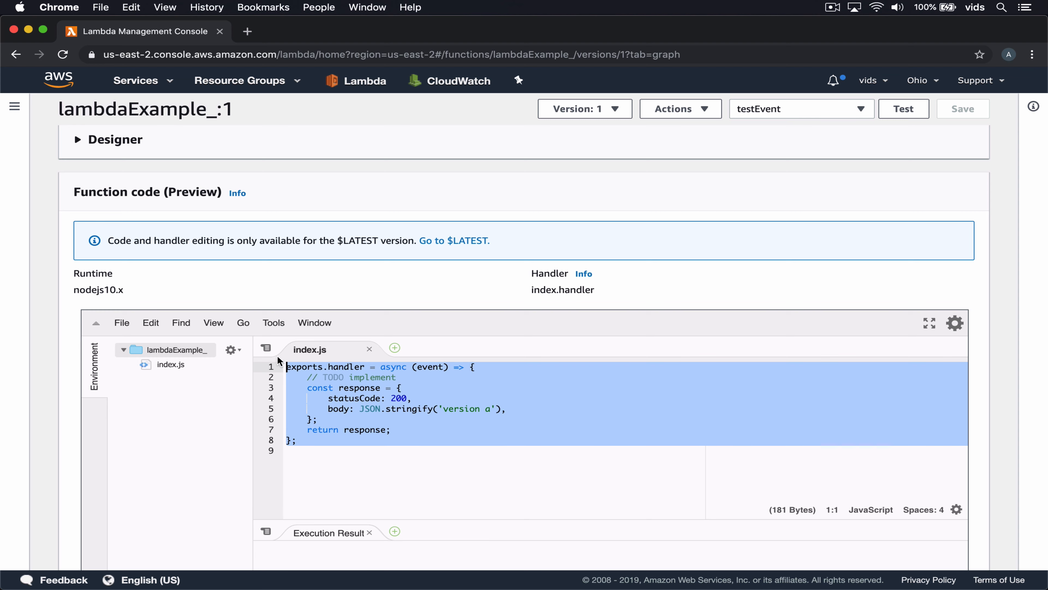
pyautogui.click(323, 408)
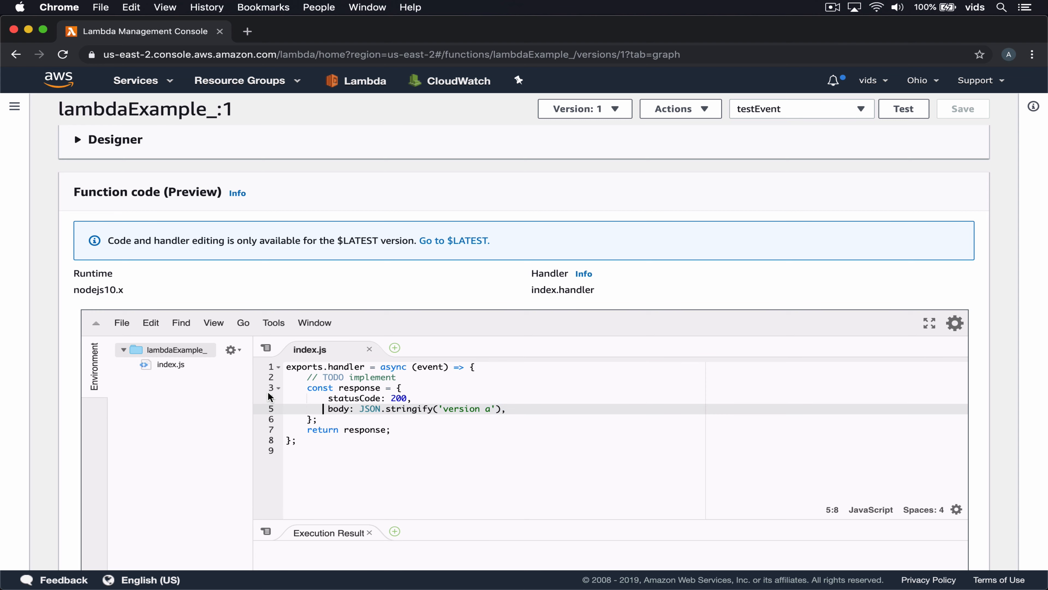
# Return to the unversioned lambdaExample_ function, change the response body text in index.js to 'version b', and save the function.
pyautogui.scroll(5, 270, 396)
pyautogui.click(235, 117)
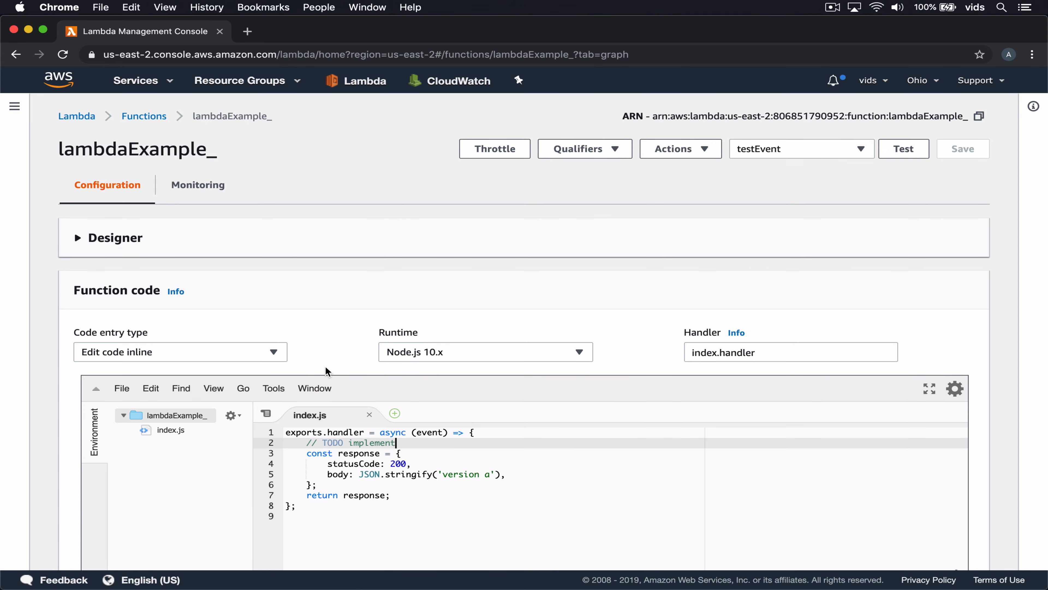
pyautogui.scroll(-4, 326, 370)
pyautogui.click(488, 364)
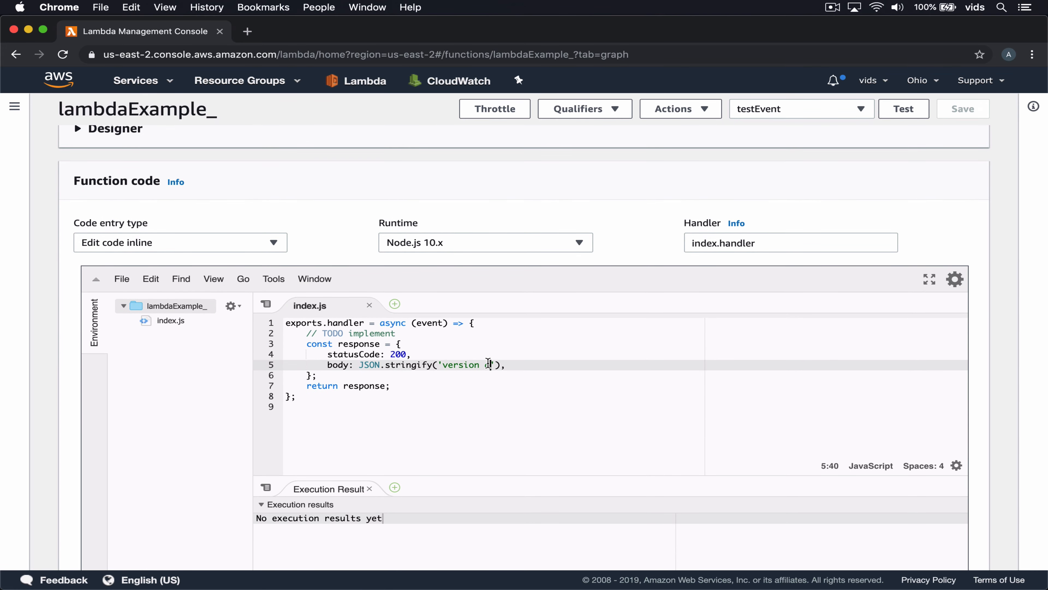
pyautogui.press('BackSpace')
pyautogui.write('b')
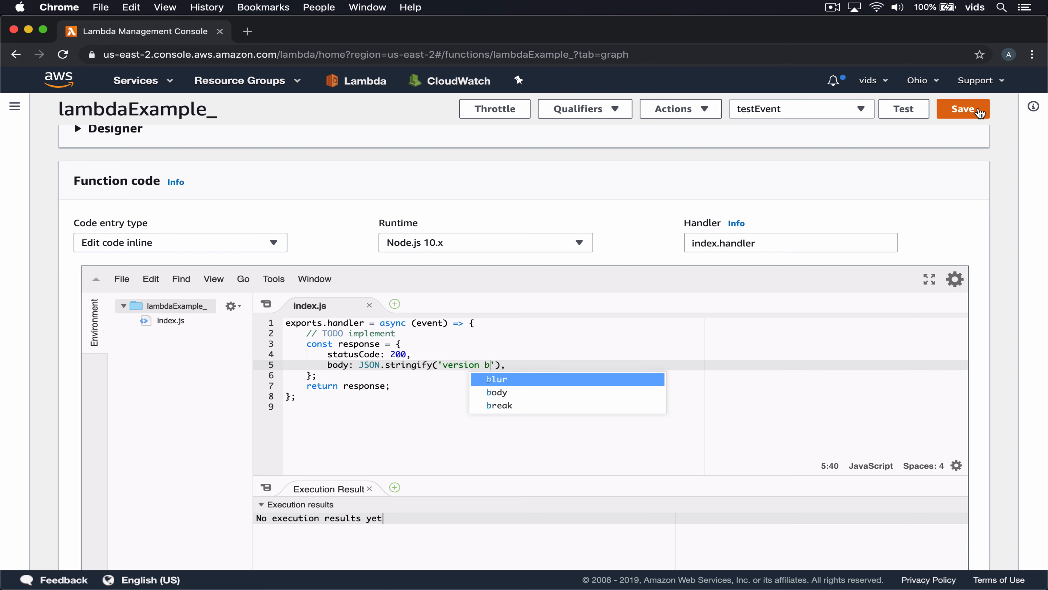
pyautogui.click(979, 110)
# Run testEvent on the 'version b' code and publish it as a new version without a description.
pyautogui.click(919, 113)
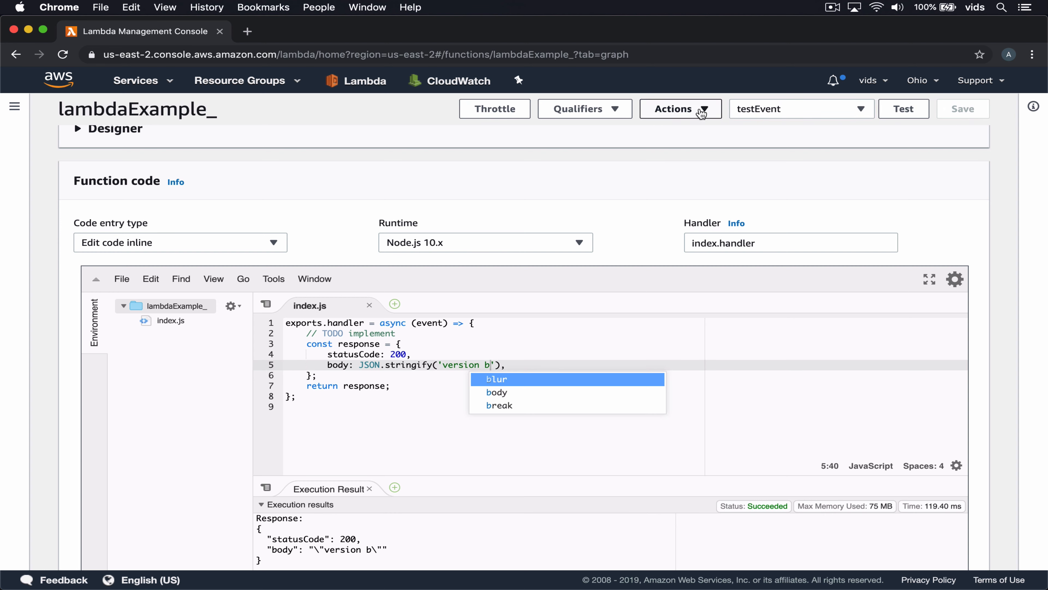
pyautogui.click(586, 109)
pyautogui.click(668, 108)
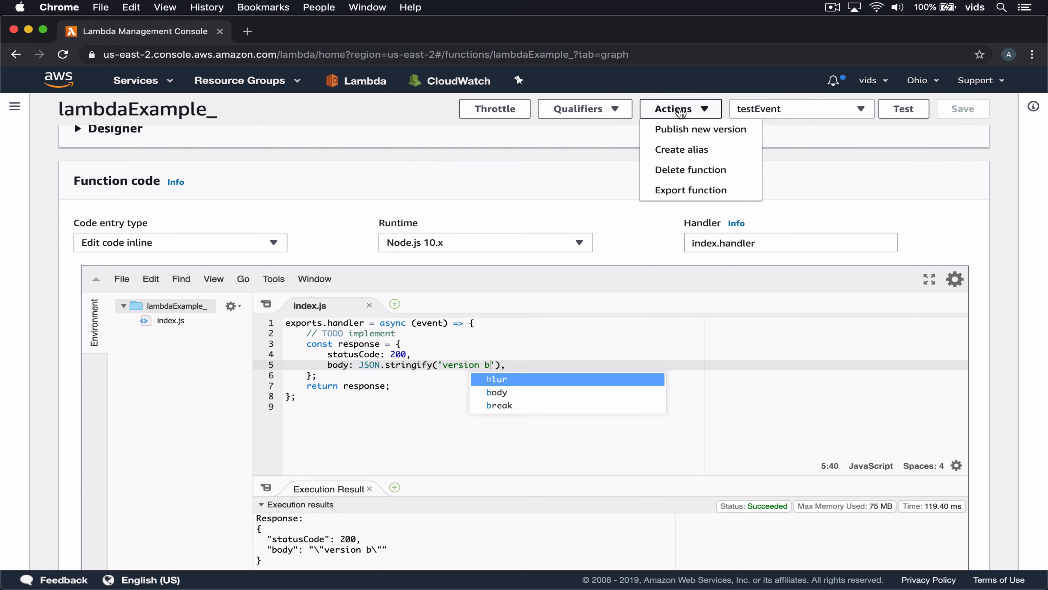
pyautogui.click(681, 130)
pyautogui.click(769, 260)
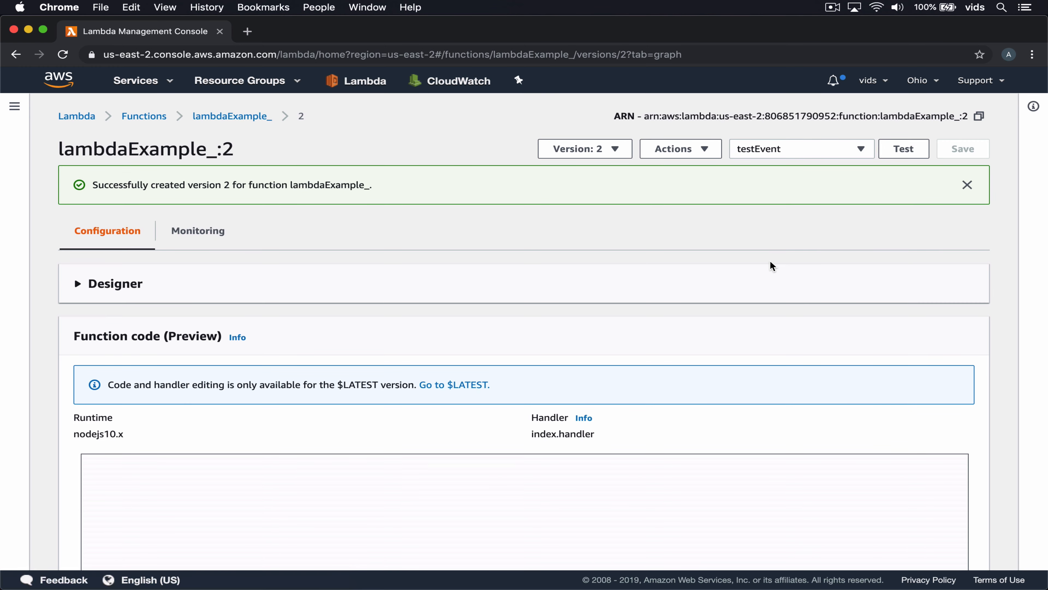
# Examine the response body in the index.js code of published version 2.
pyautogui.scroll(-3, 218, 443)
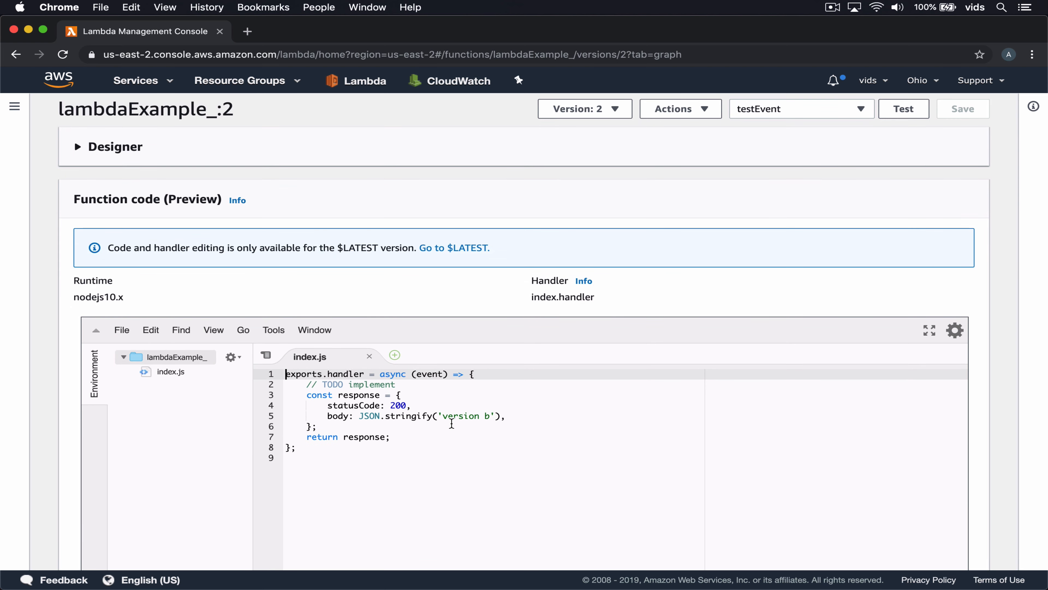
pyautogui.moveTo(443, 416); pyautogui.dragTo(494, 416)
pyautogui.click(411, 436)
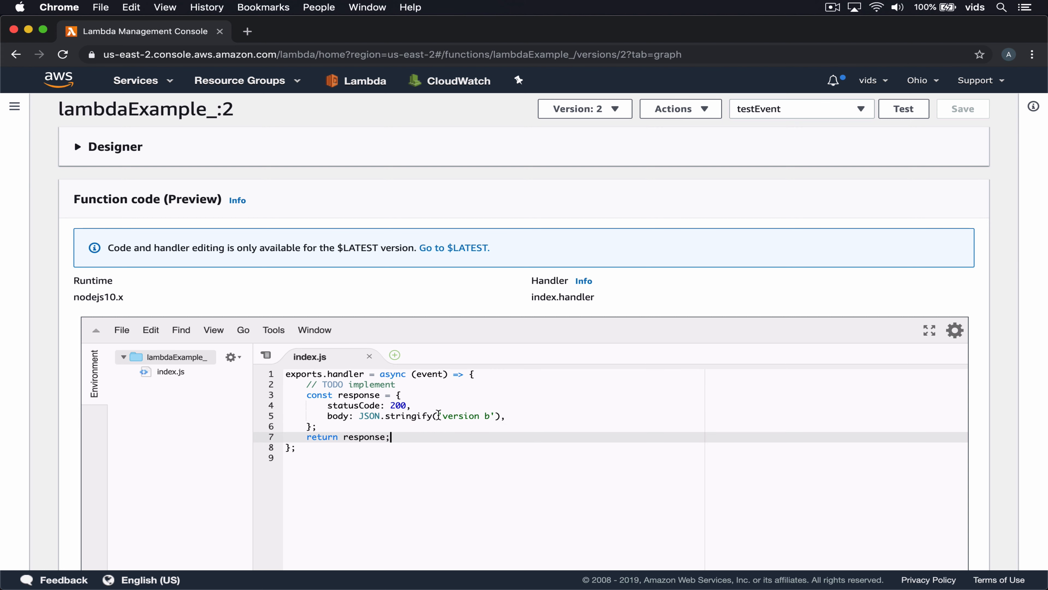
pyautogui.click(446, 416)
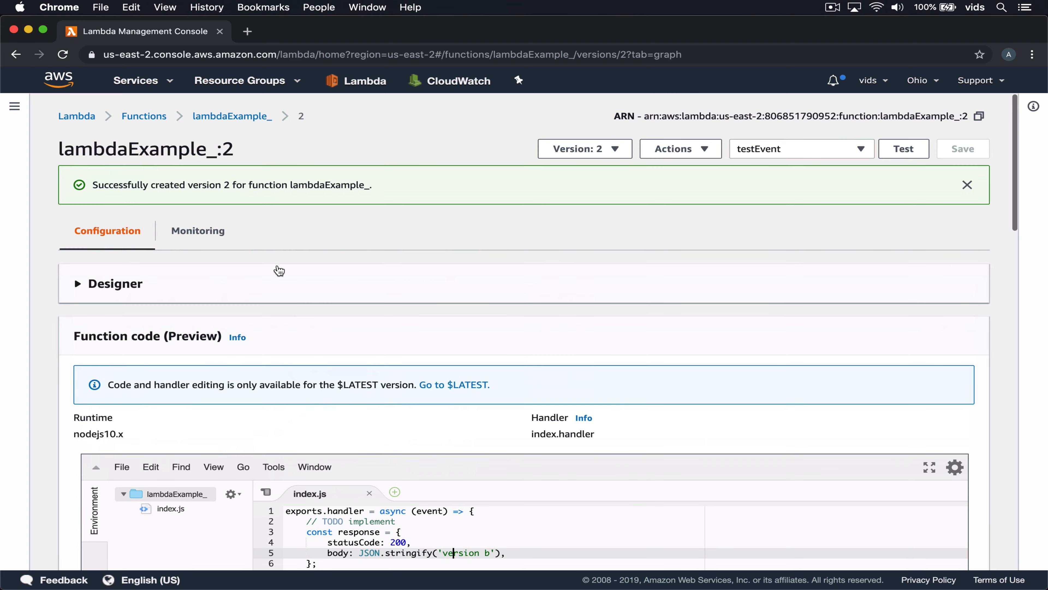
# Go back to the main lambdaExample_ function, switch to version 1, and examine the response body in its index.js code.
pyautogui.click(236, 116)
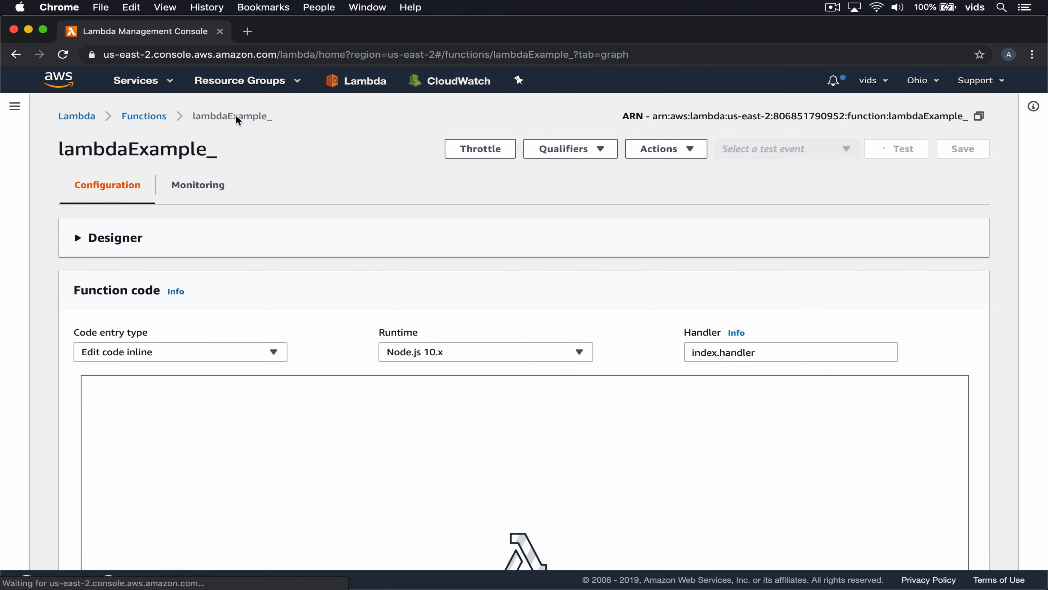
pyautogui.click(605, 153)
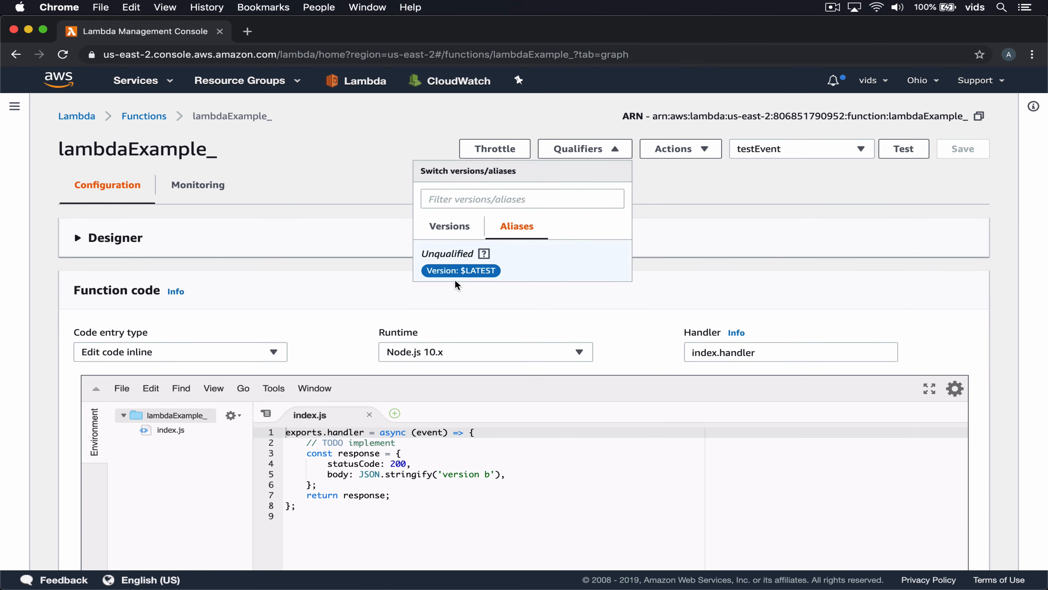
pyautogui.click(426, 229)
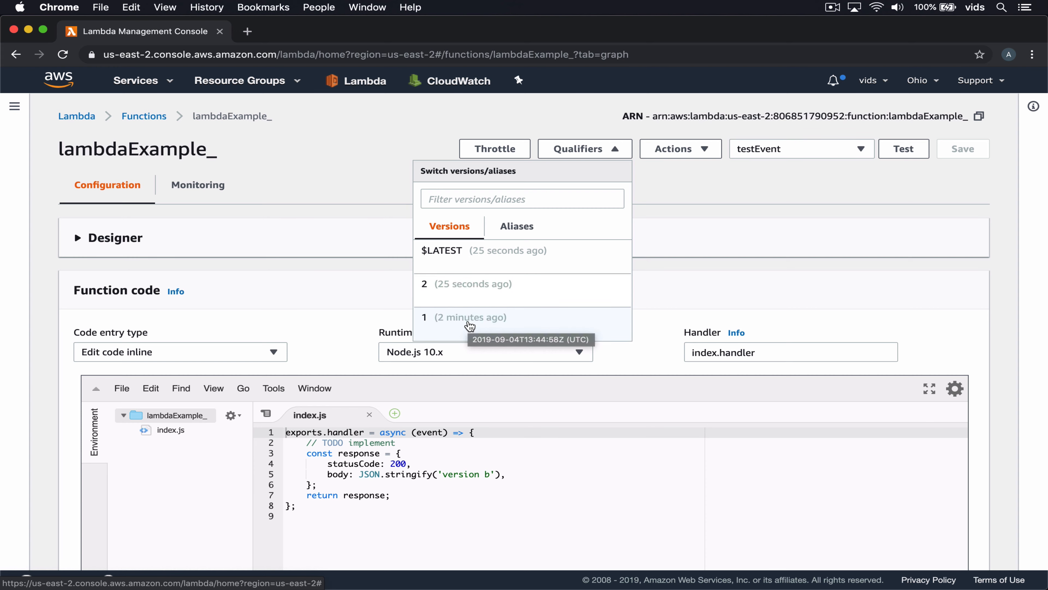
pyautogui.click(470, 324)
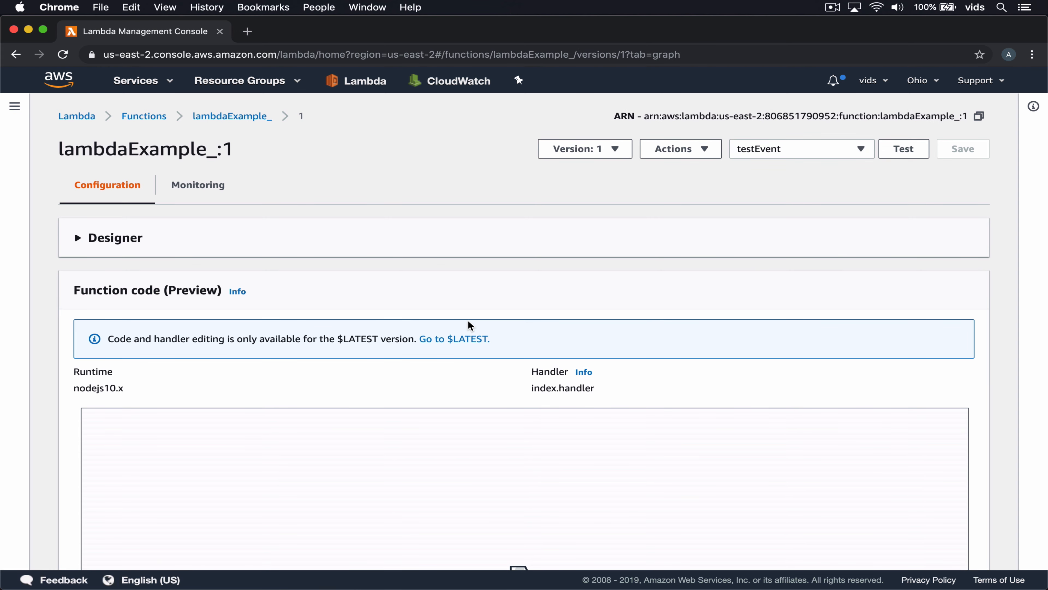
pyautogui.scroll(-5, 467, 320)
pyautogui.moveTo(443, 324); pyautogui.dragTo(486, 325)
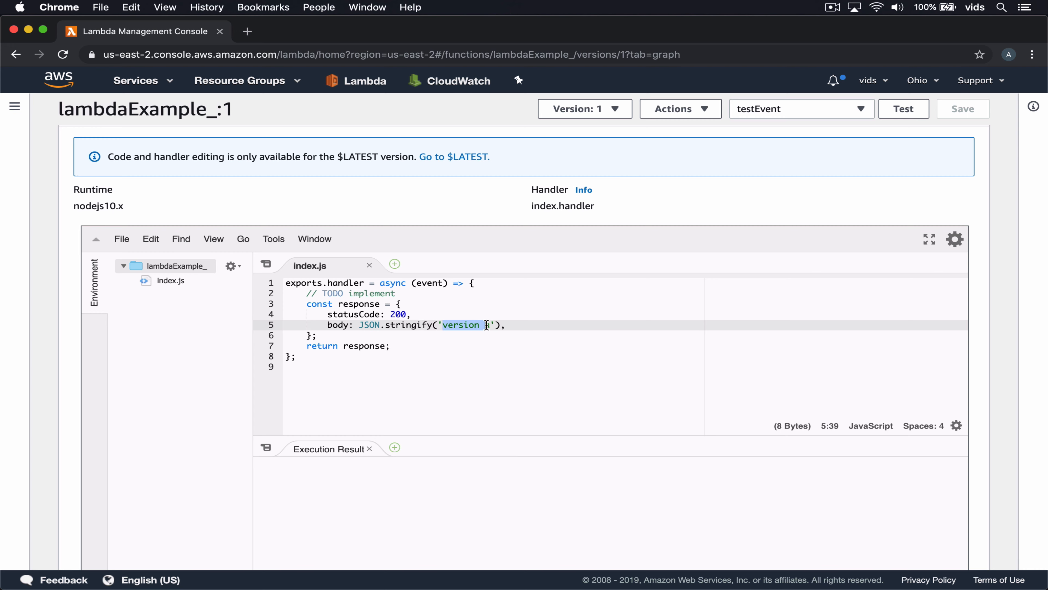
pyautogui.click(421, 325)
pyautogui.scroll(5, 346, 316)
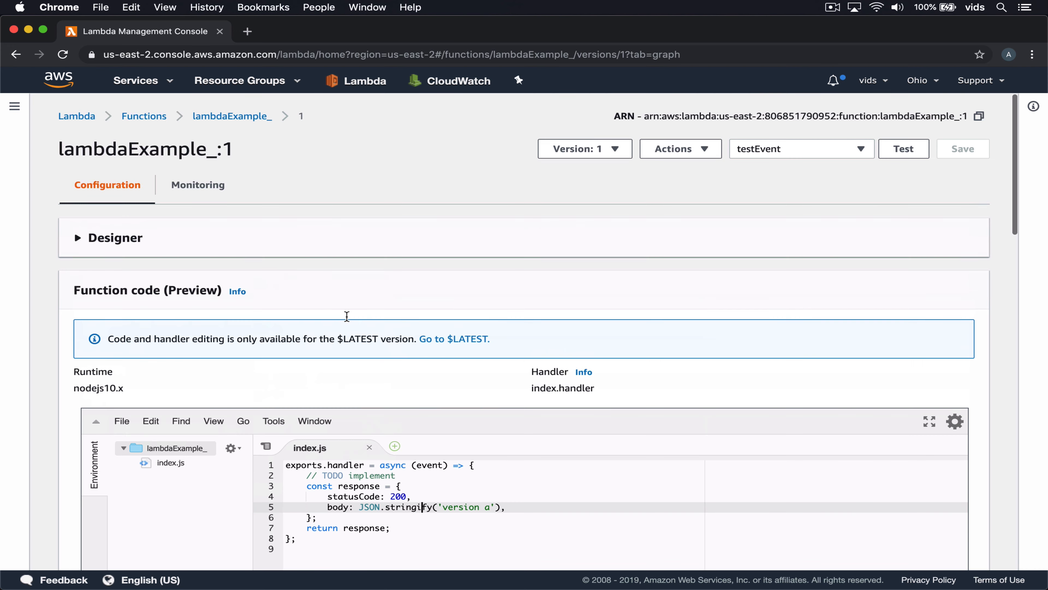
# Reopen the editable lambdaExample_ function, change the response body text in index.js to 'version c', and save the function.
pyautogui.click(229, 116)
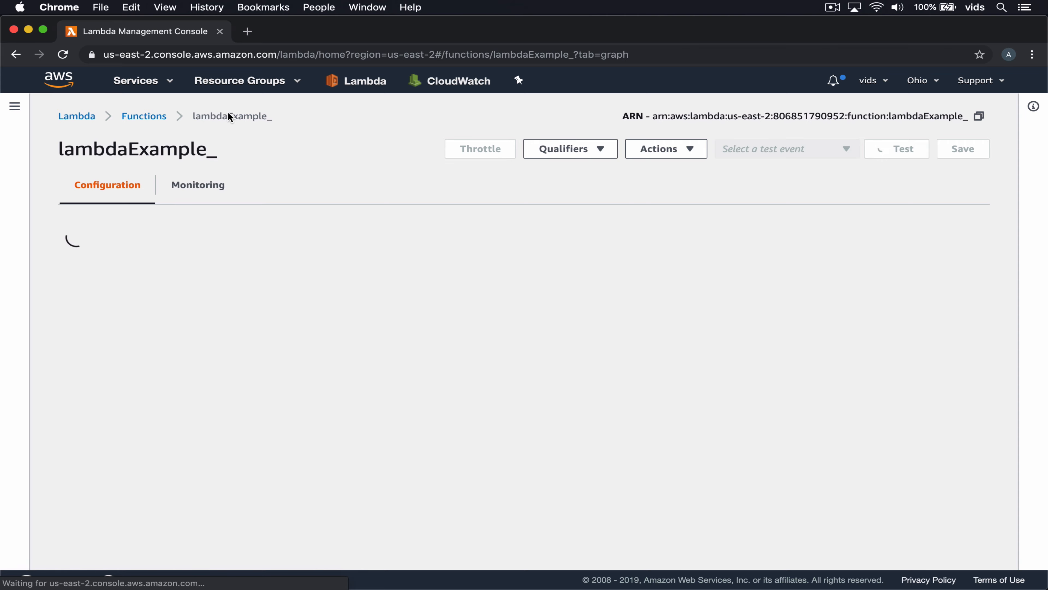
pyautogui.scroll(-5, 359, 320)
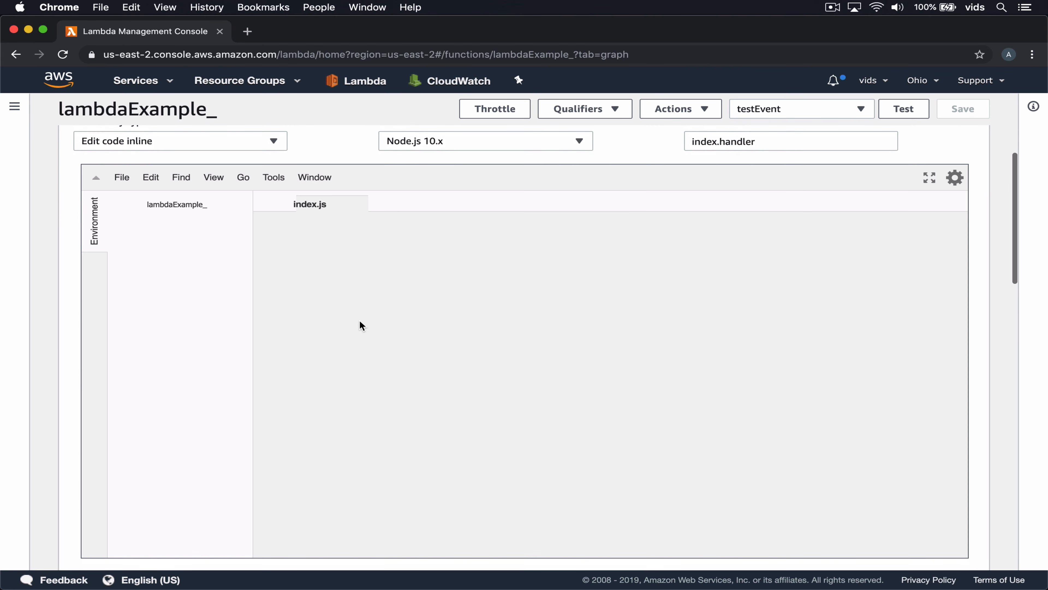
pyautogui.click(489, 263)
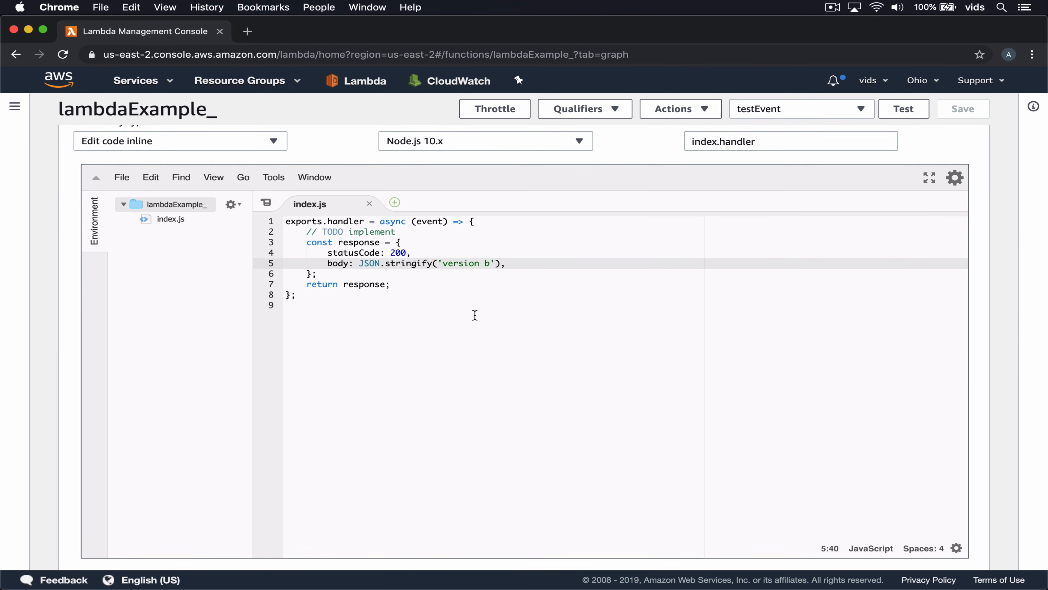
pyautogui.press('BackSpace')
pyautogui.write('c')
pyautogui.click(961, 108)
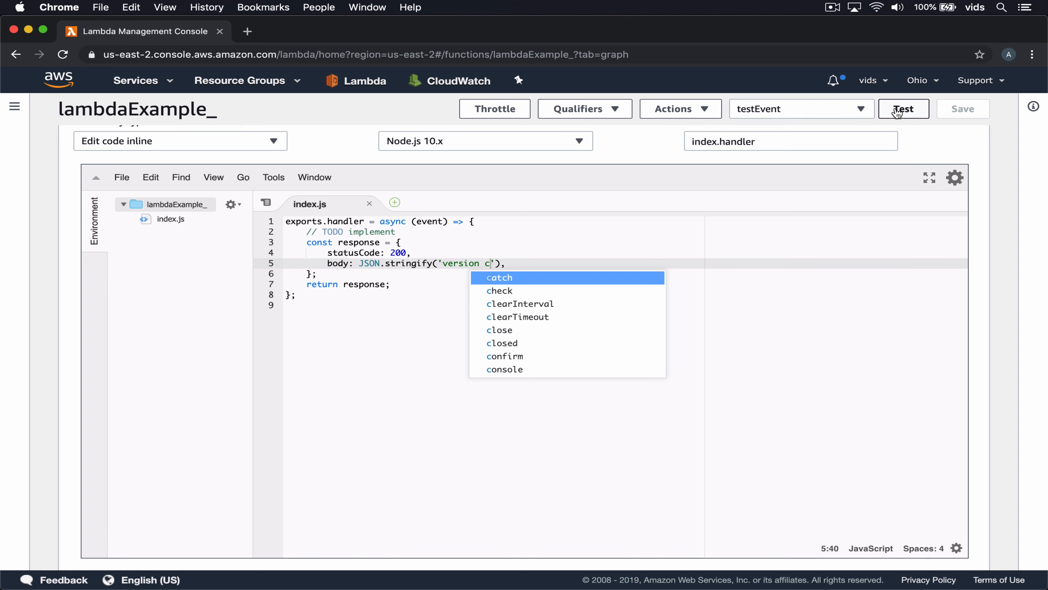
# Run testEvent on the 'version c' code and publish it as a new version without a description.
pyautogui.click(897, 112)
pyautogui.click(695, 109)
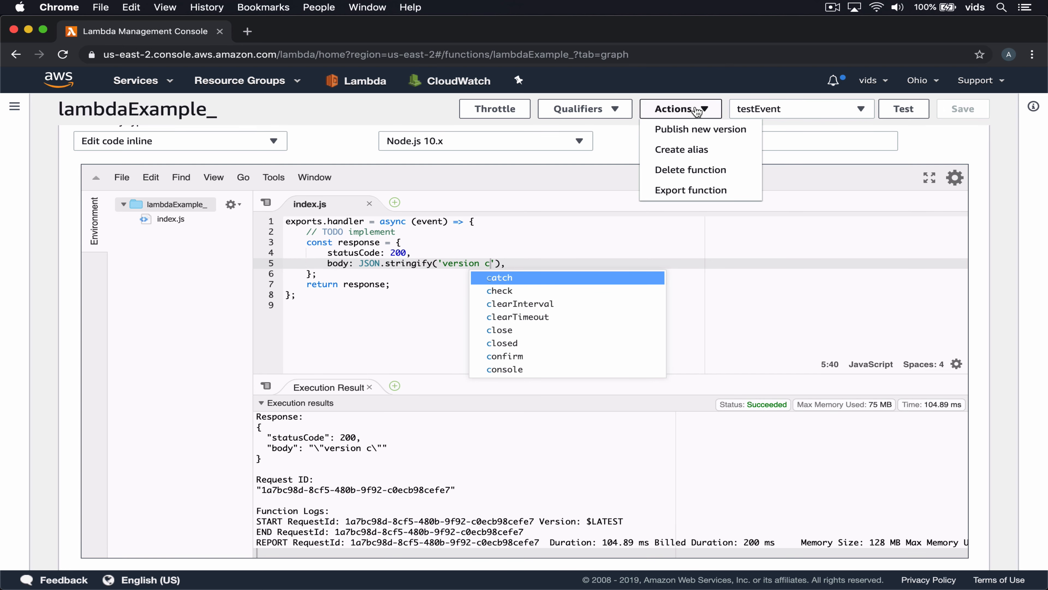
pyautogui.click(683, 131)
pyautogui.click(774, 262)
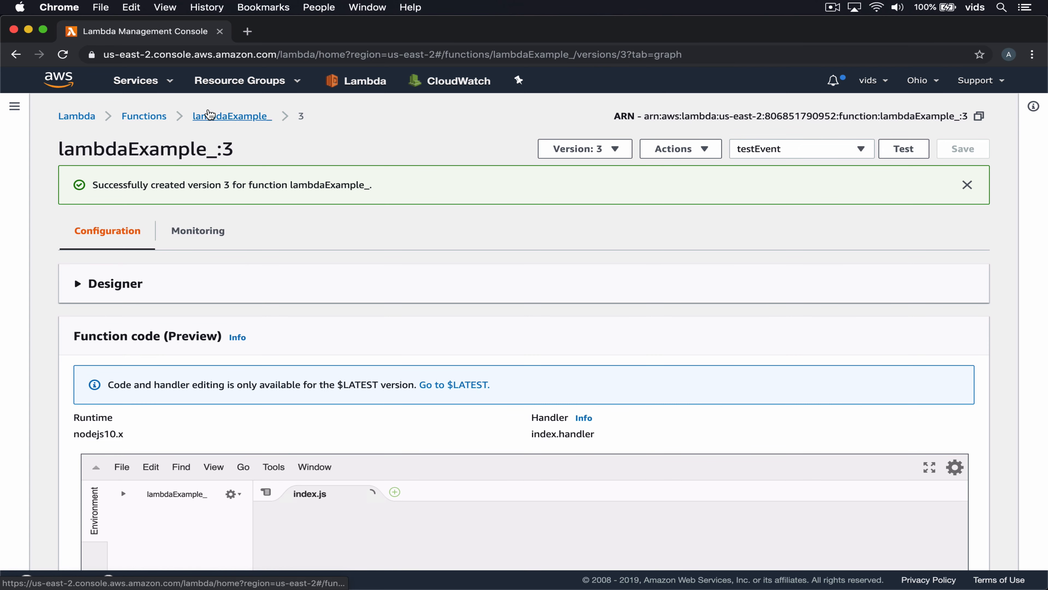
# From the main lambdaExample_ function, create an alias named production that points to version 2, with no additional version.
pyautogui.click(209, 116)
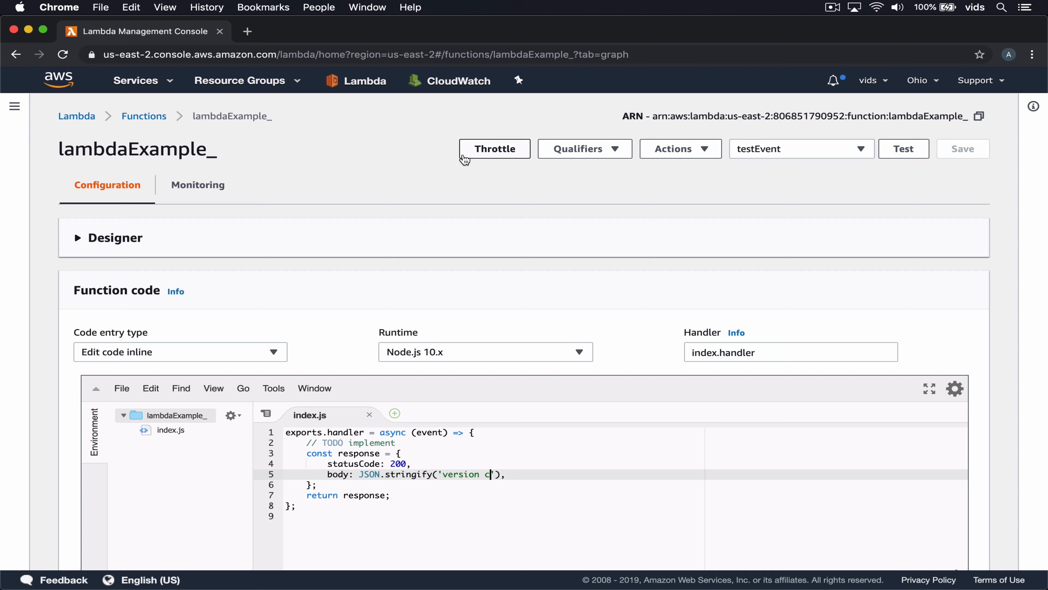
pyautogui.click(680, 149)
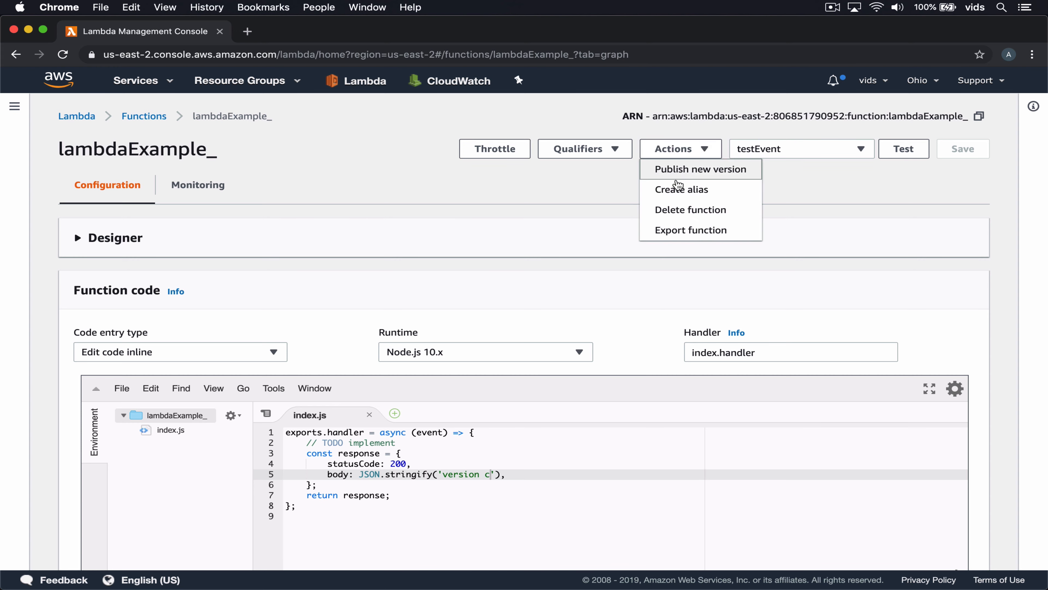
pyautogui.click(675, 190)
pyautogui.click(295, 201)
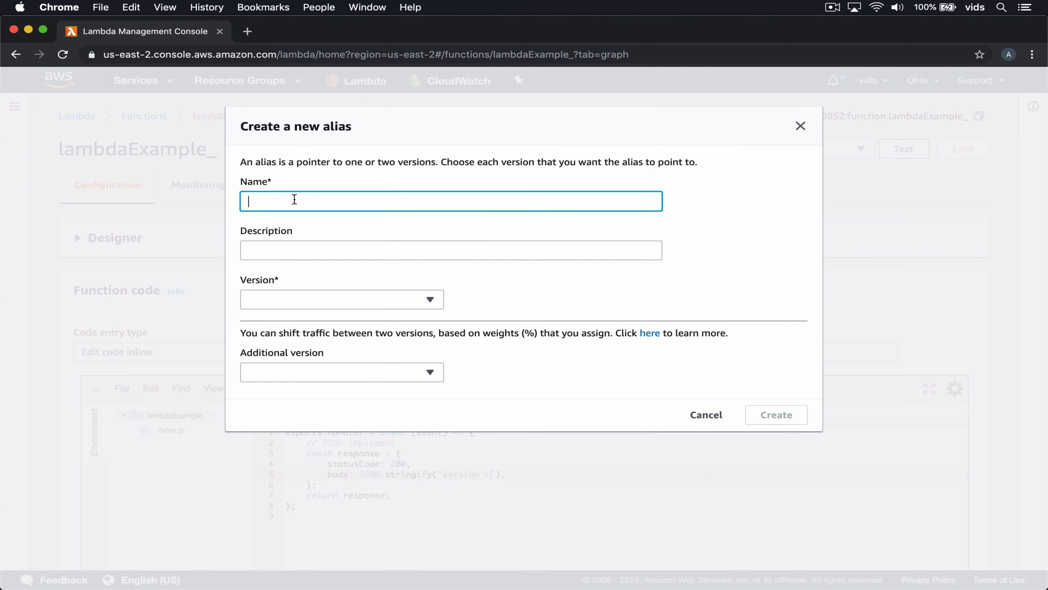
pyautogui.write('production')
pyautogui.click(309, 300)
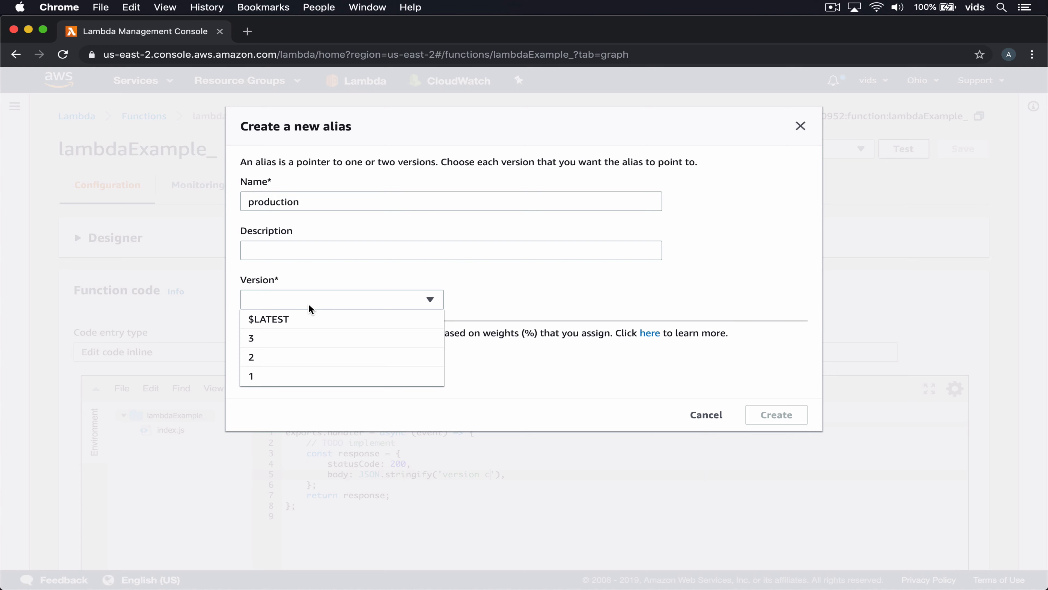
pyautogui.click(288, 362)
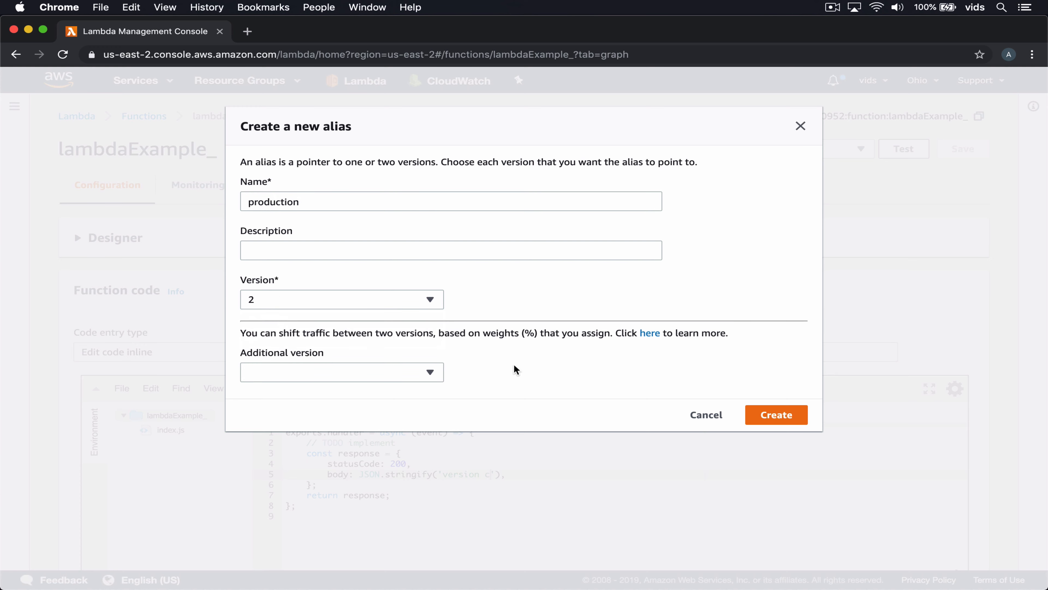
pyautogui.click(779, 412)
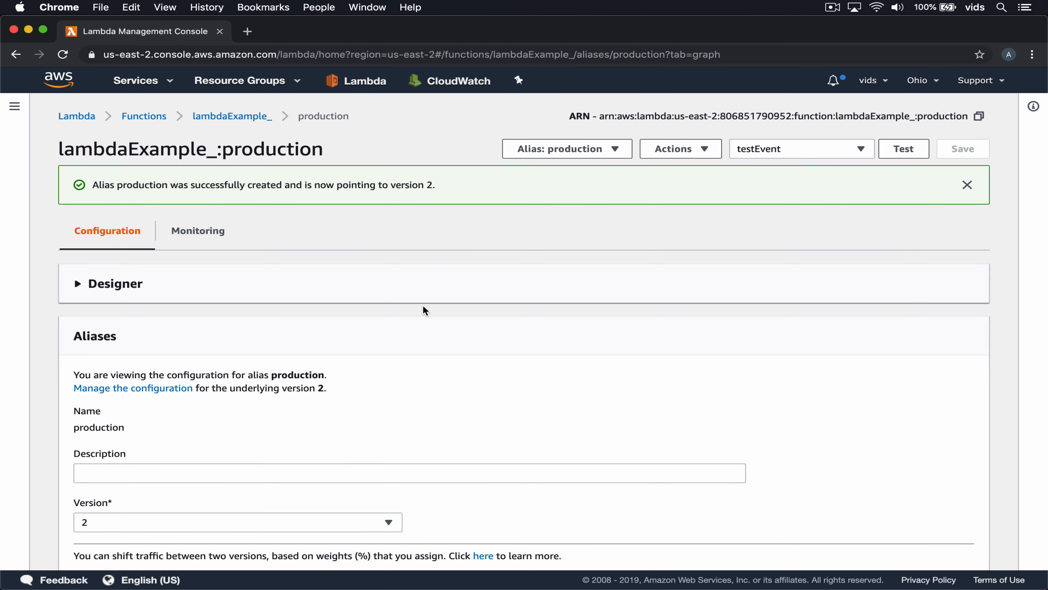
# From the main lambdaExample_ function, review which versions and aliases exist and which version the production alias points to.
pyautogui.click(232, 116)
pyautogui.click(667, 149)
pyautogui.click(592, 147)
pyautogui.click(590, 149)
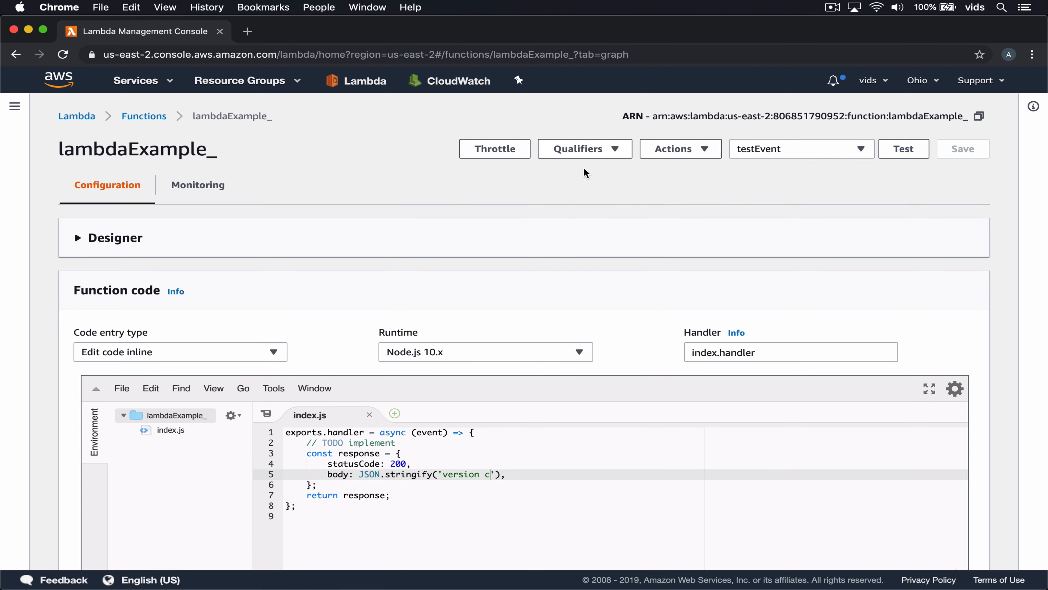
pyautogui.click(585, 150)
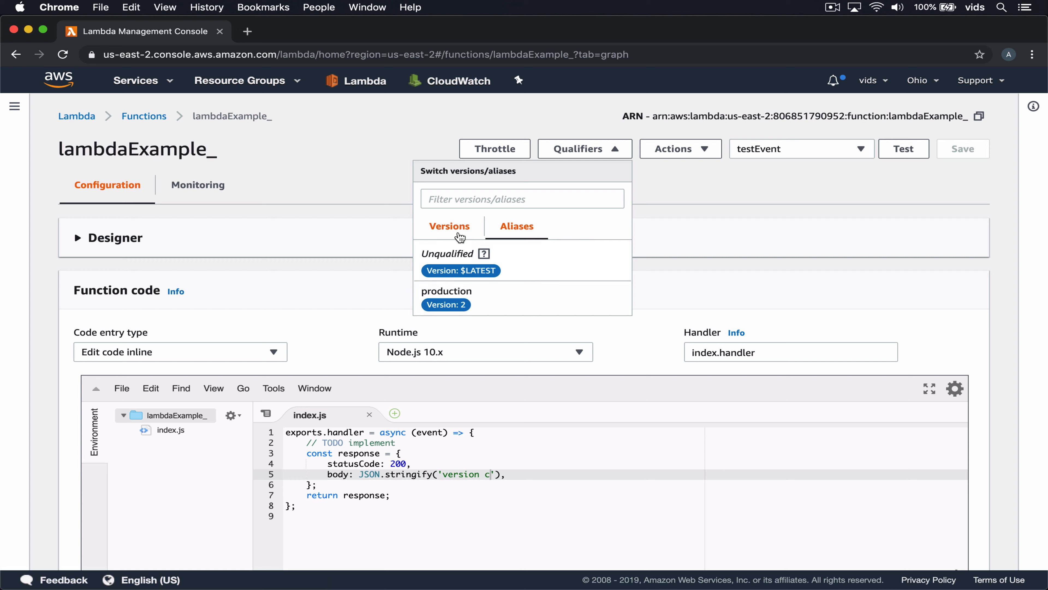
pyautogui.click(450, 227)
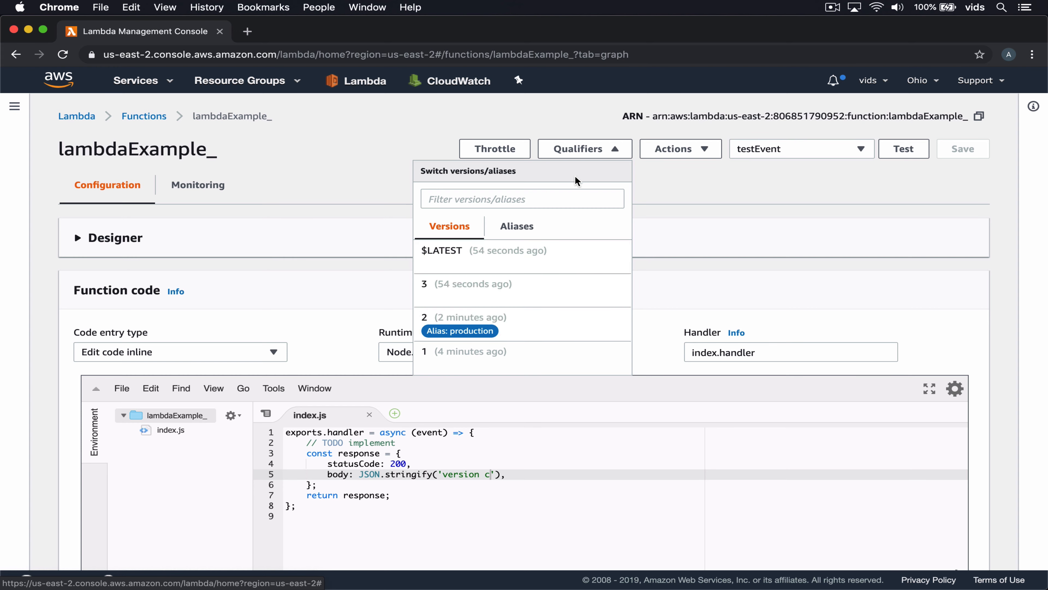
pyautogui.click(521, 229)
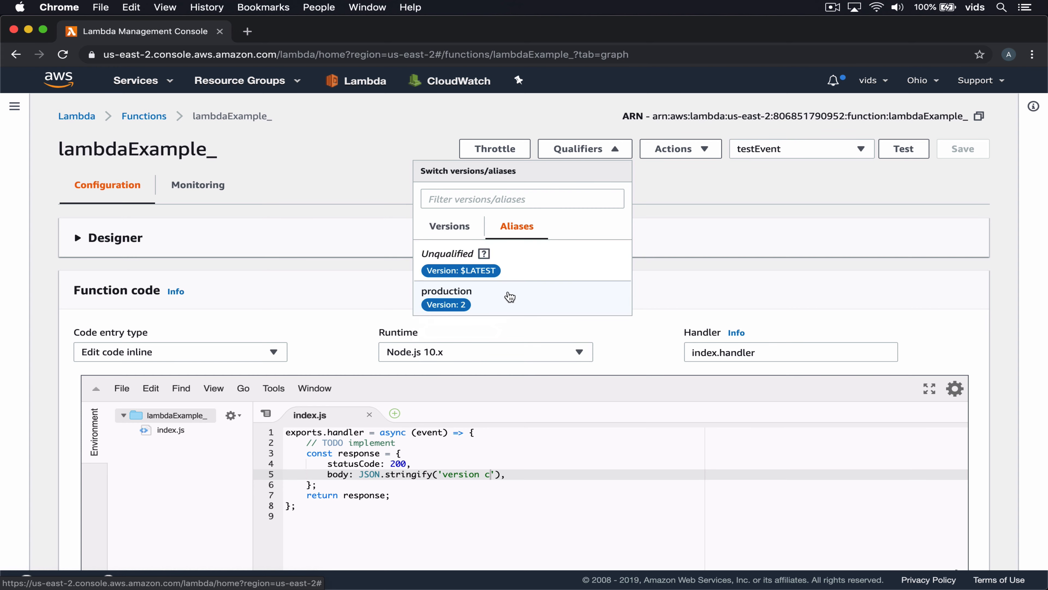
# Open the production alias, run testEvent on it, and examine the response body in the execution details.
pyautogui.click(510, 295)
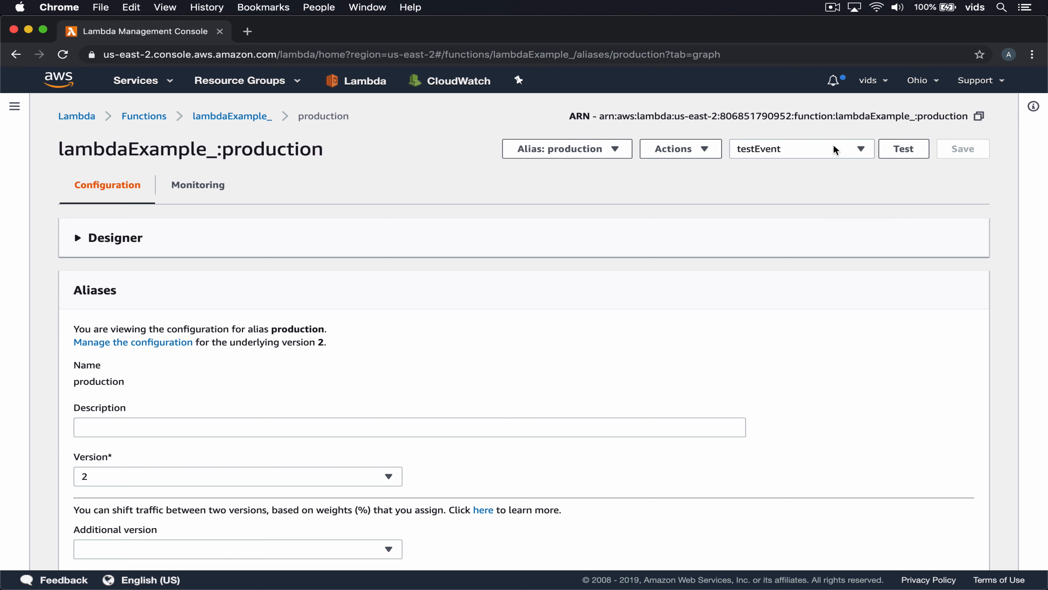
pyautogui.click(905, 153)
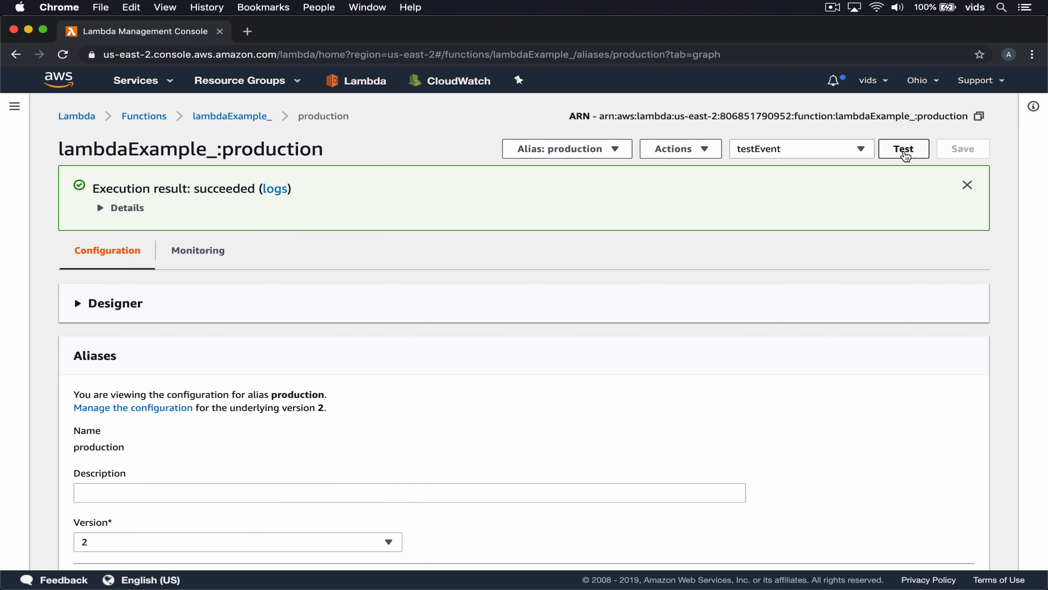
pyautogui.click(110, 208)
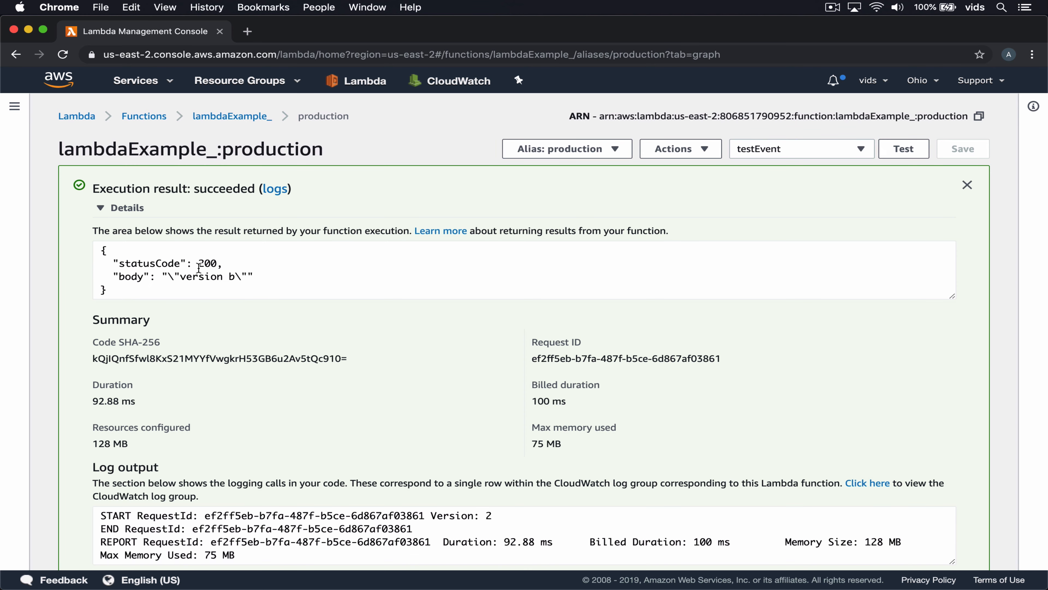
pyautogui.moveTo(192, 276); pyautogui.dragTo(254, 277)
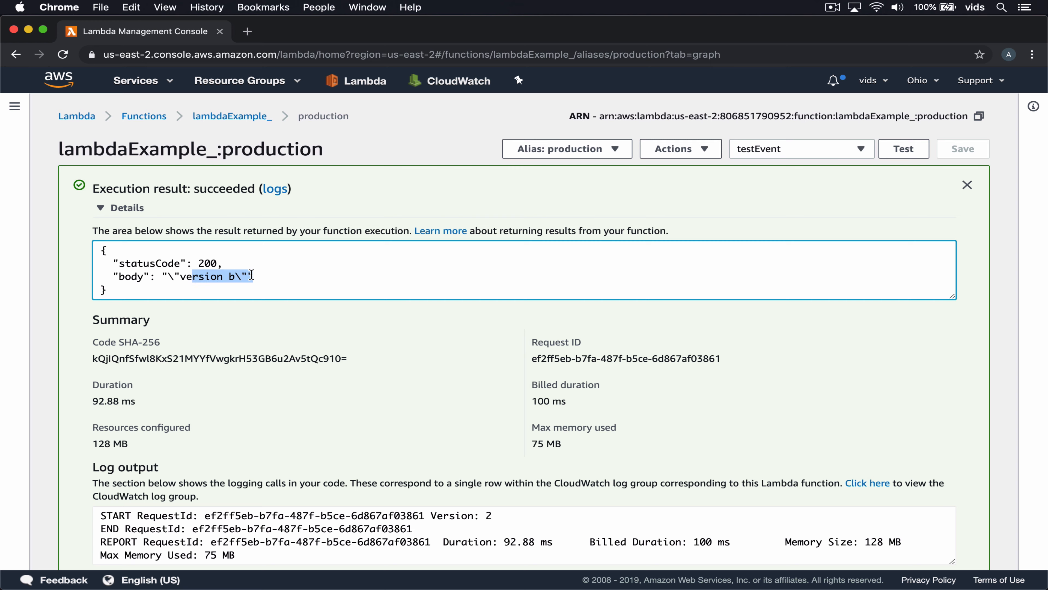
pyautogui.click(186, 278)
# Point the production alias to version 1, save it, and run testEvent to examine the returned response body.
pyautogui.scroll(-10, 52, 404)
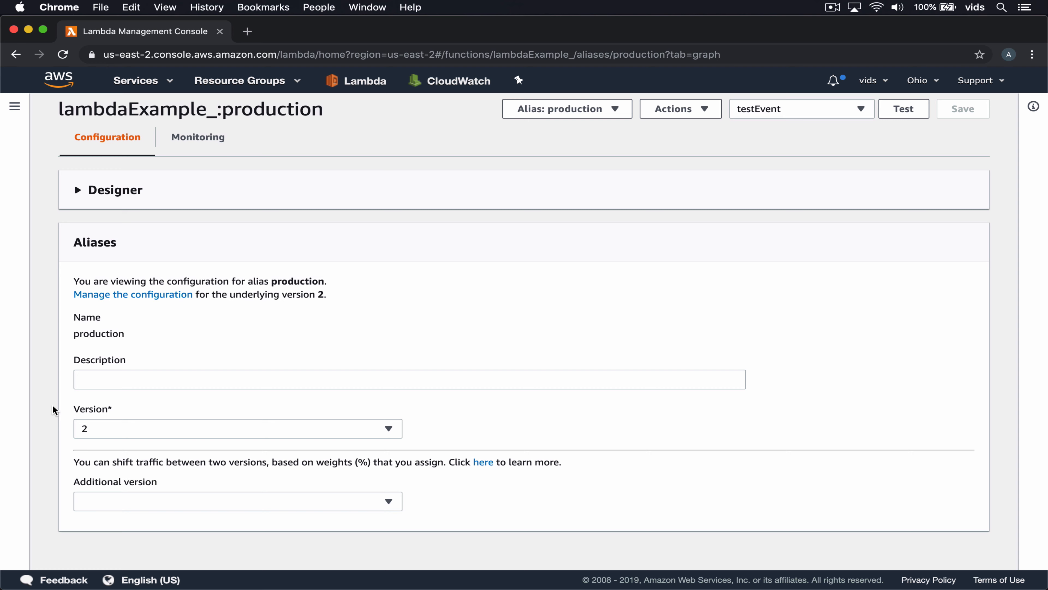
pyautogui.click(109, 429)
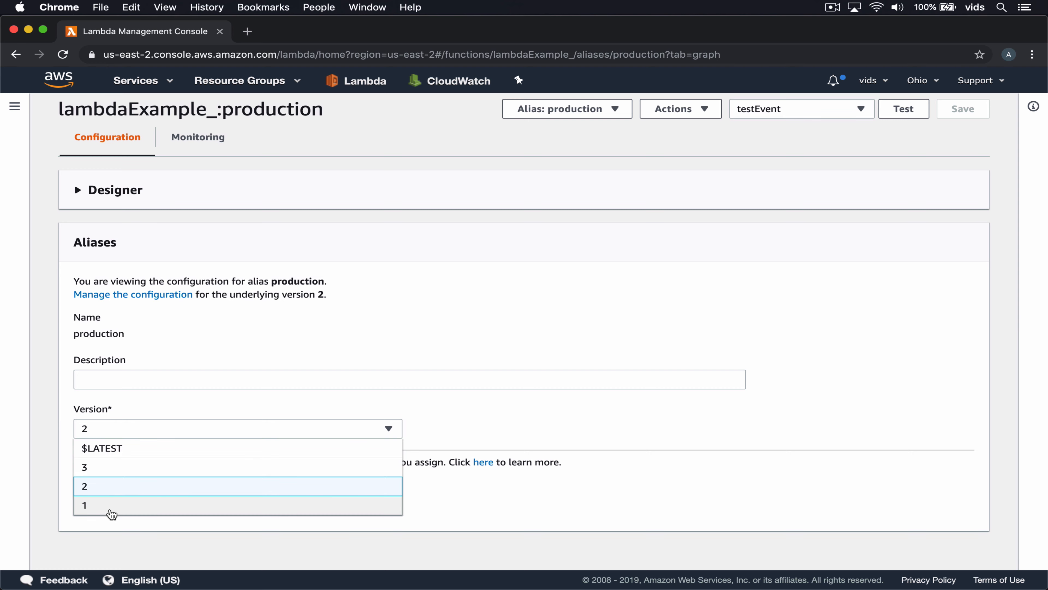
pyautogui.click(110, 505)
pyautogui.click(963, 108)
pyautogui.click(902, 108)
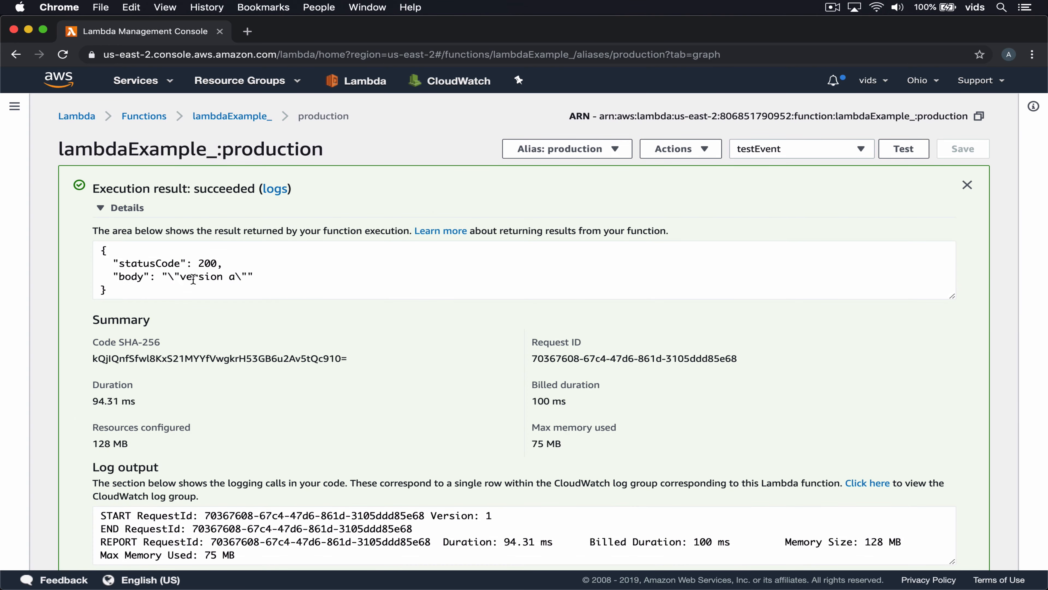
pyautogui.tripleClick(159, 276)
pyautogui.click(193, 276)
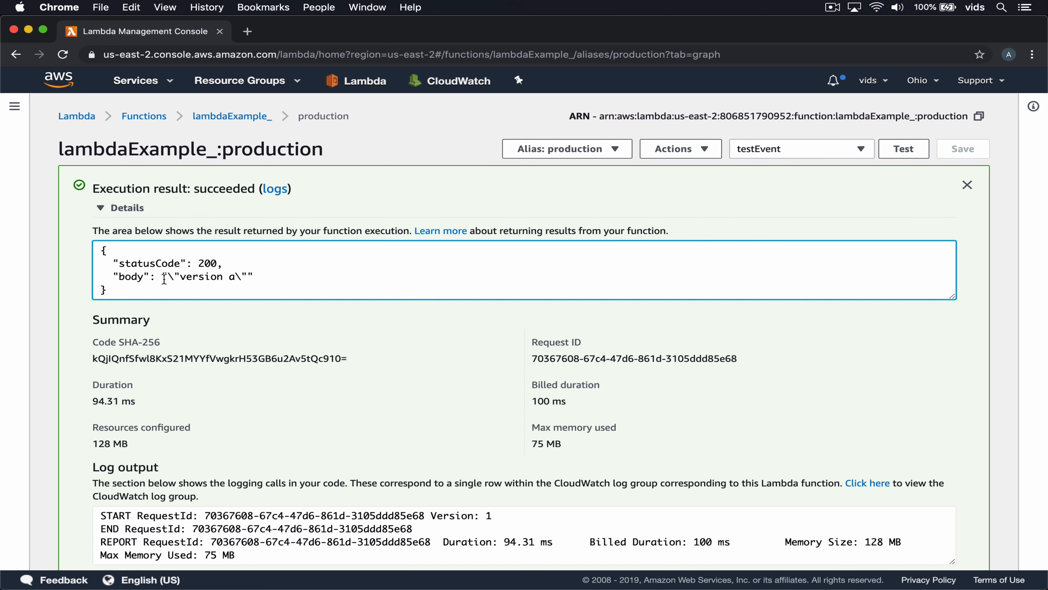
# Point the production alias back to version 2 and save the alias.
pyautogui.scroll(-10, 49, 328)
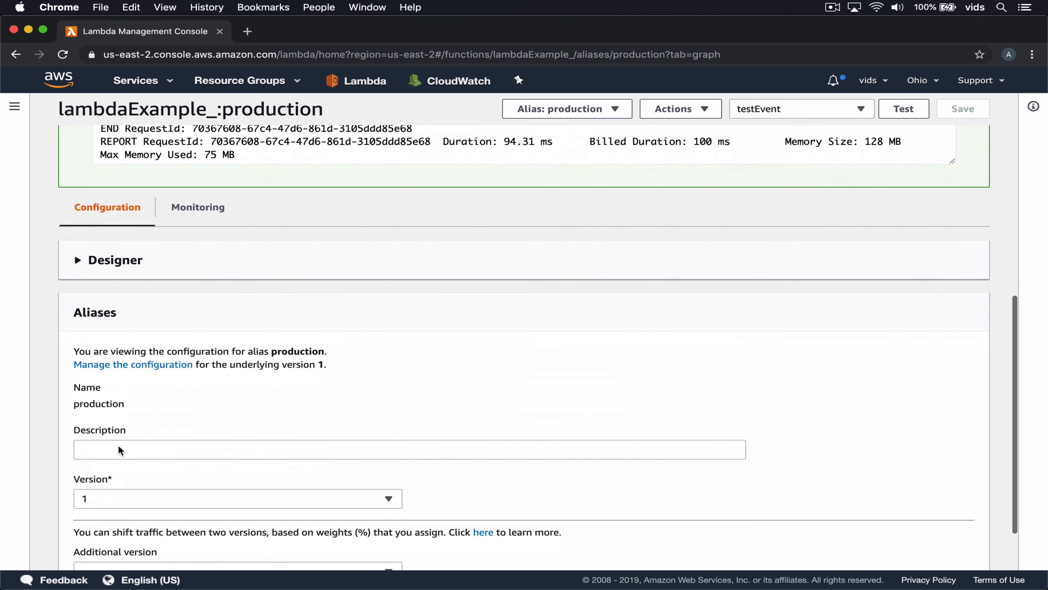
pyautogui.click(131, 498)
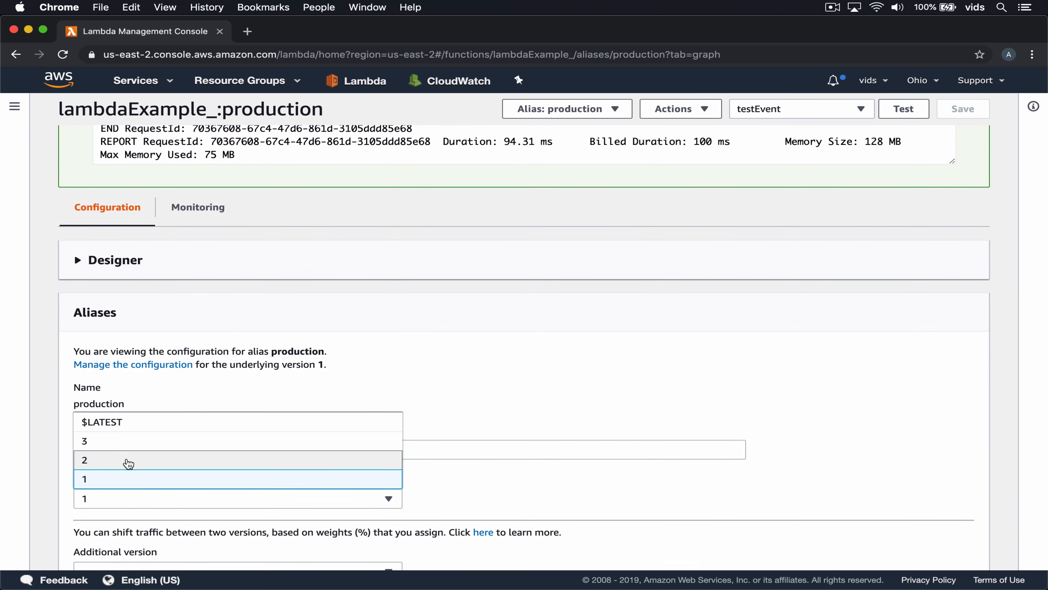
pyautogui.click(129, 460)
pyautogui.click(957, 109)
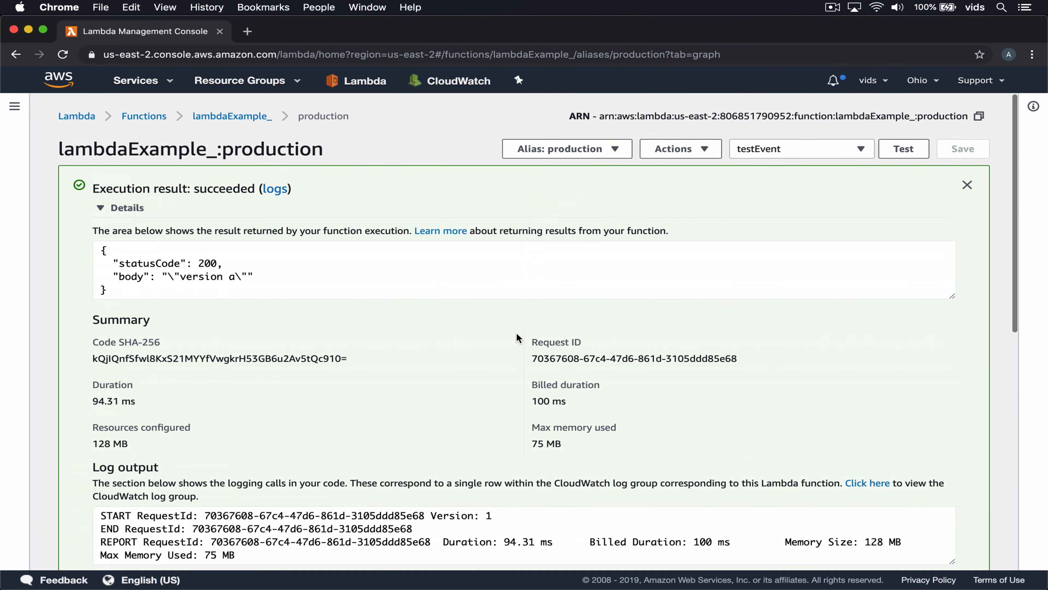
# From the main lambdaExample_ function, create an alias named qa that points to version 3, with no description or additional version.
pyautogui.click(248, 117)
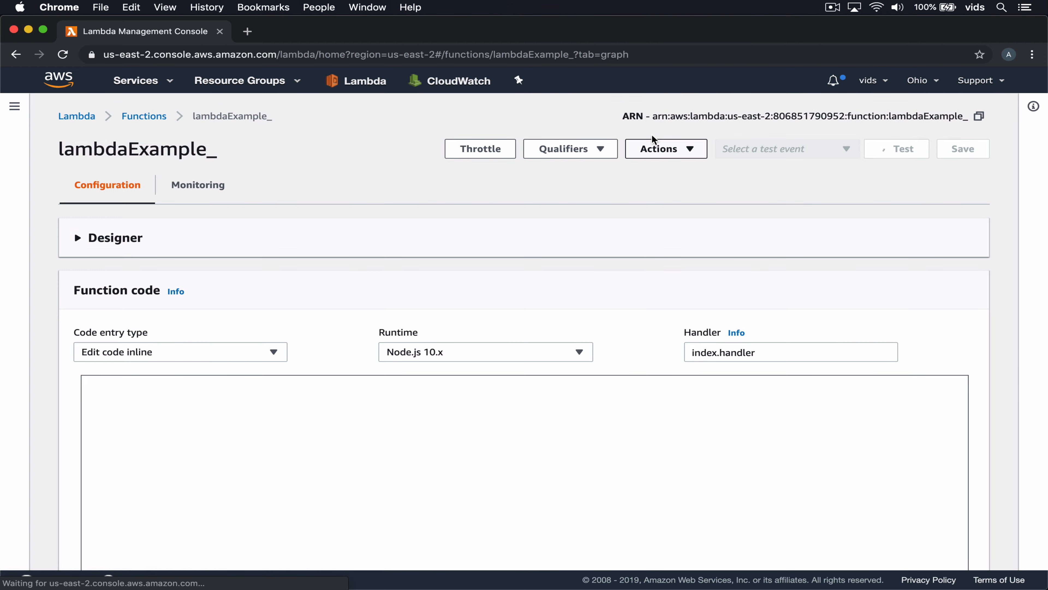
pyautogui.click(660, 149)
pyautogui.click(673, 189)
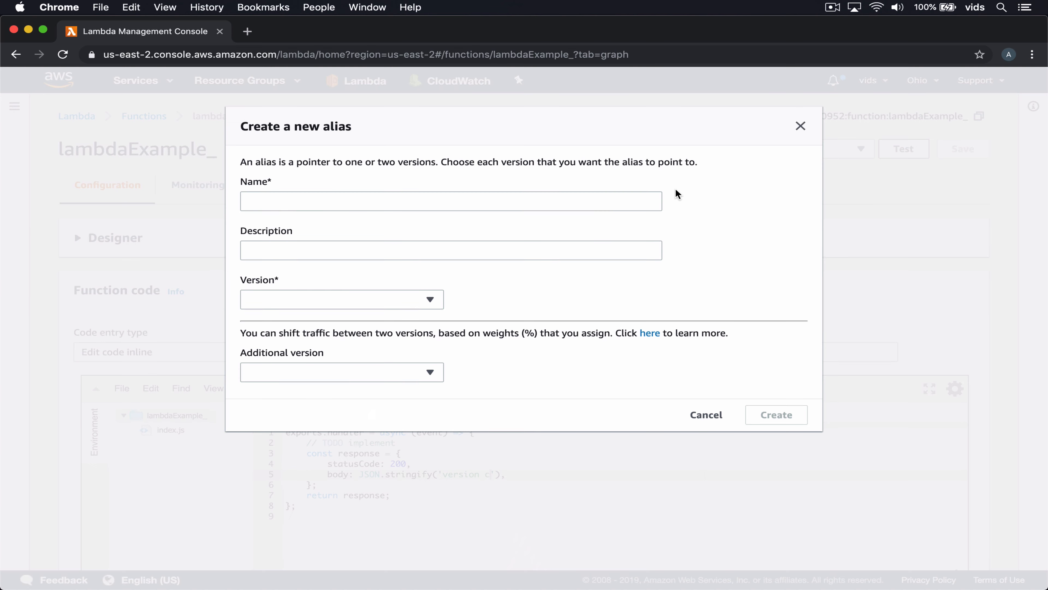
pyautogui.click(396, 203)
pyautogui.write('qa')
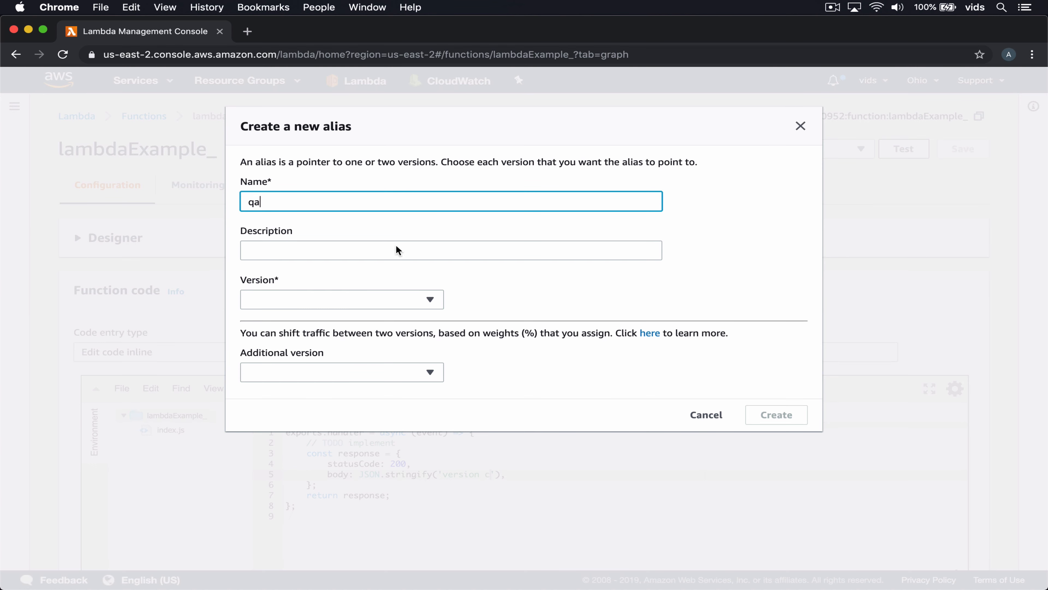
pyautogui.click(313, 297)
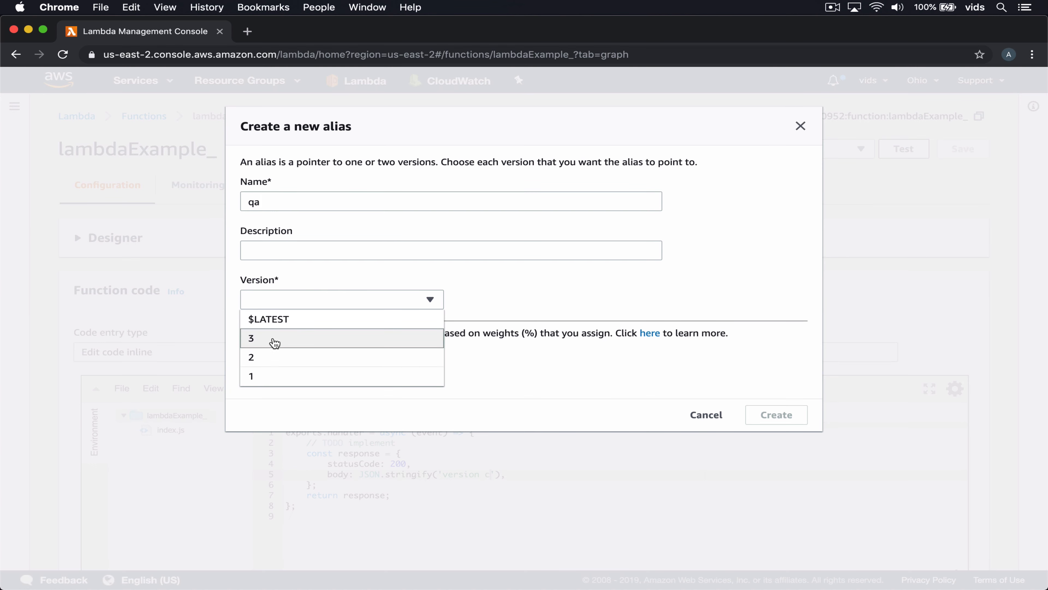
pyautogui.click(274, 339)
pyautogui.click(772, 417)
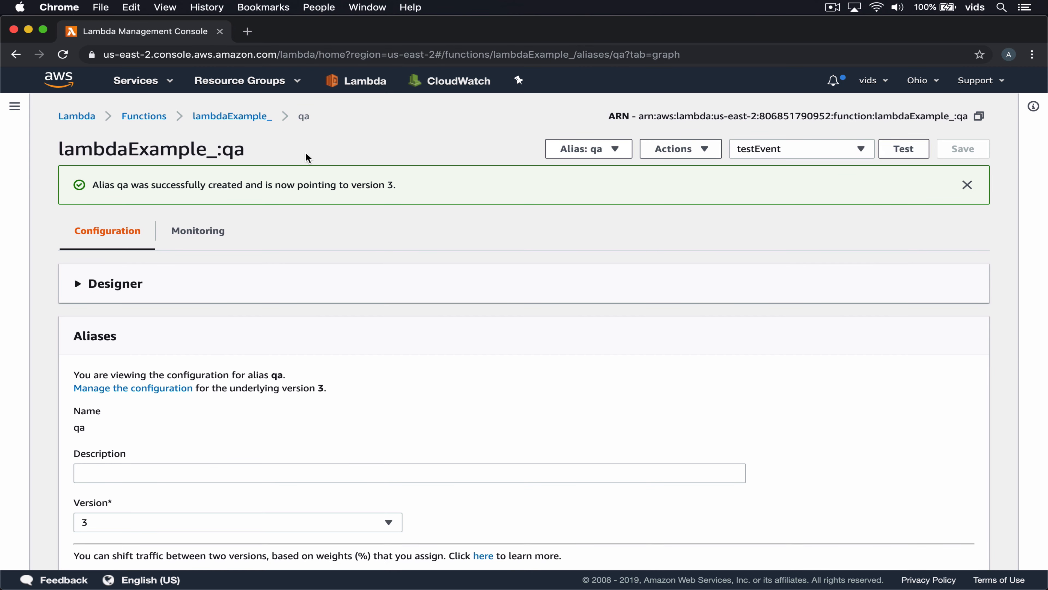
# Run testEvent on the qa alias and examine the response body in the execution details.
pyautogui.click(896, 148)
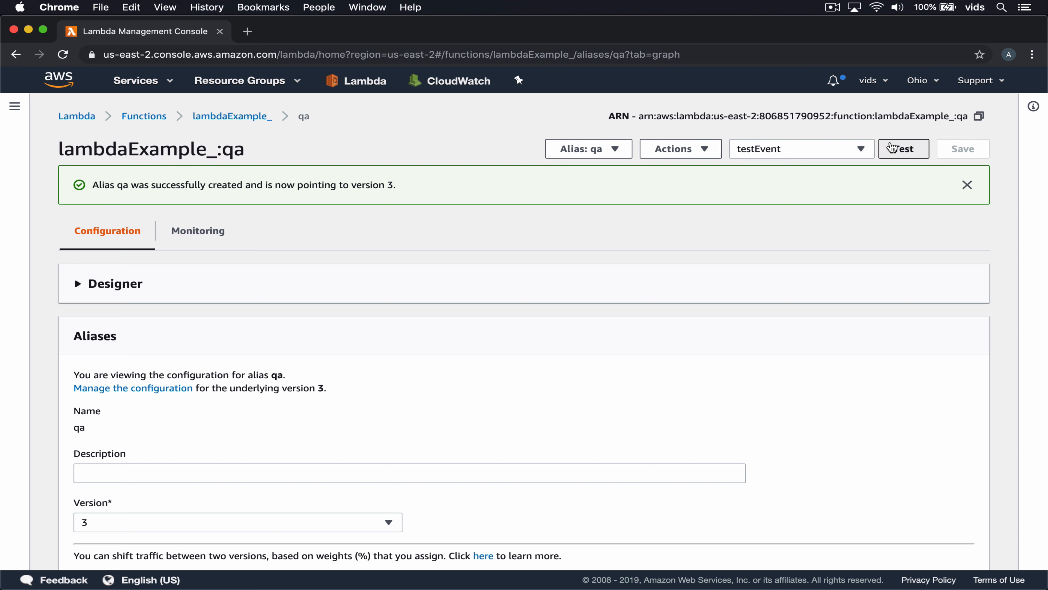
pyautogui.click(113, 256)
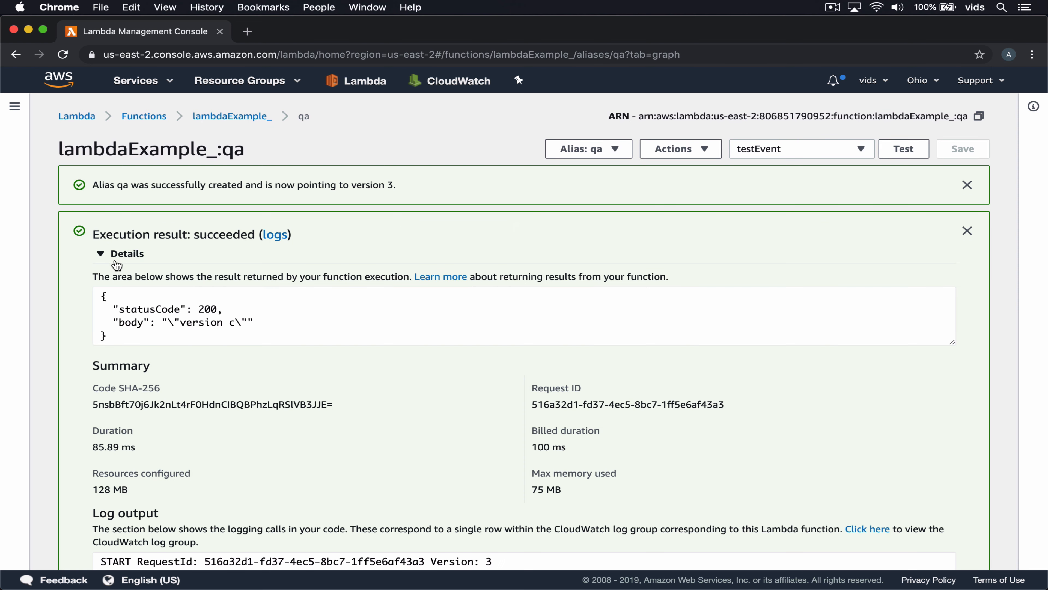
pyautogui.click(167, 316)
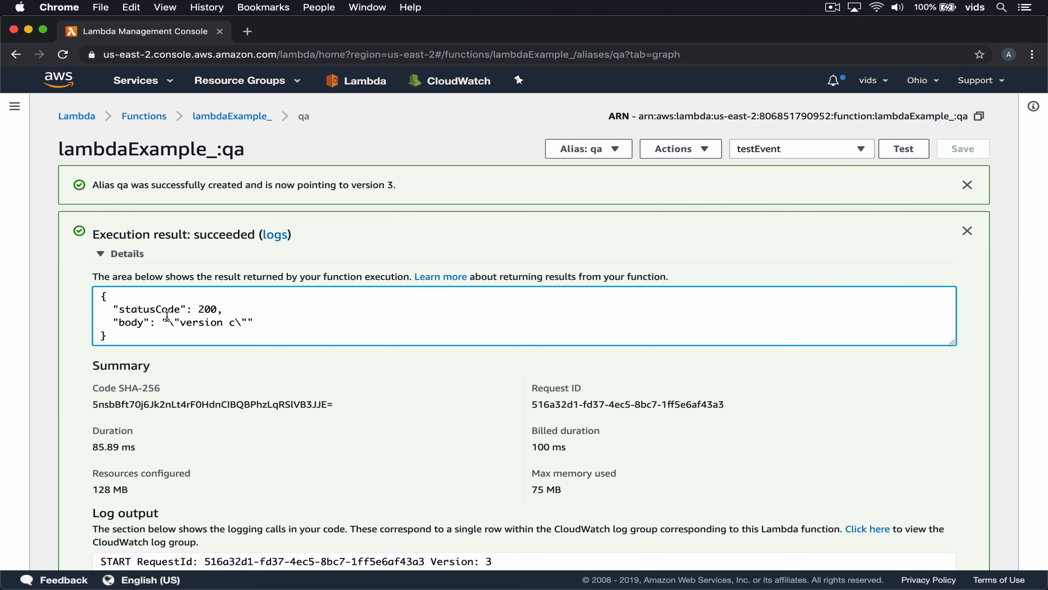
pyautogui.click(355, 239)
# Go back to the main lambdaExample_ function and review the aliases assigned to its published versions.
pyautogui.click(245, 116)
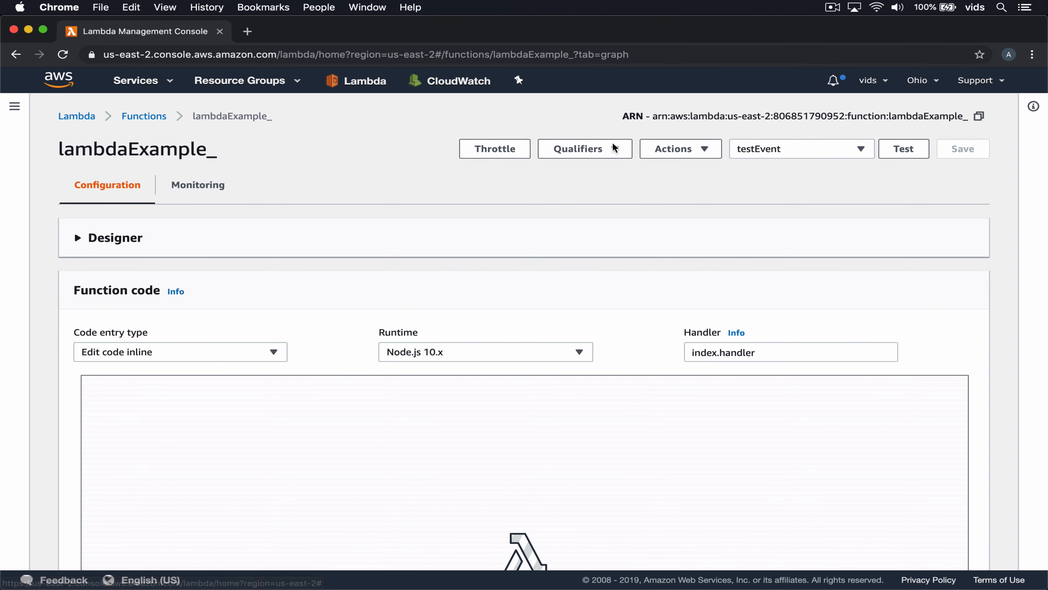
pyautogui.click(615, 148)
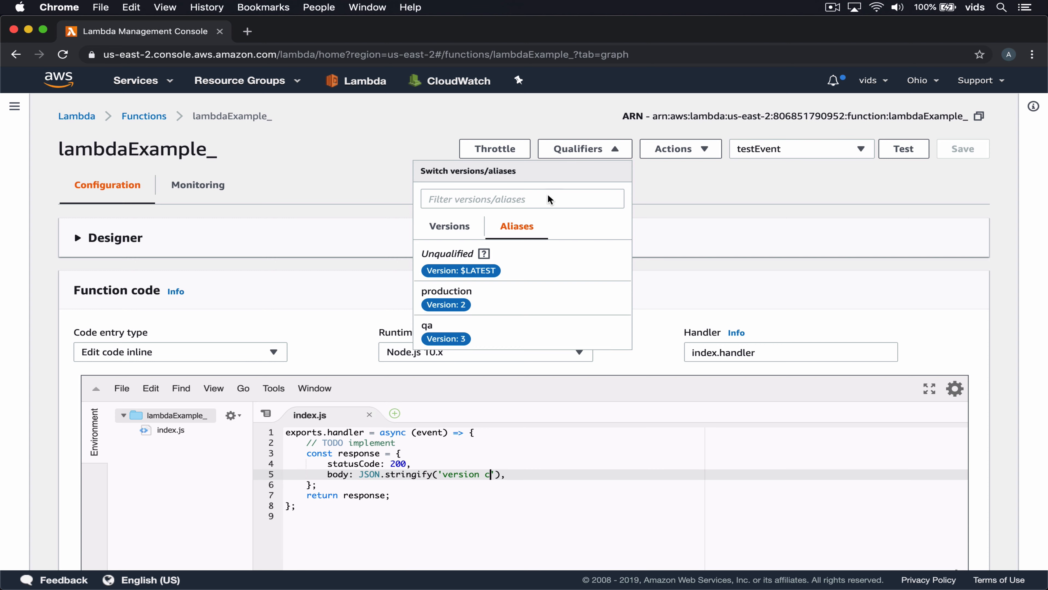
pyautogui.click(450, 226)
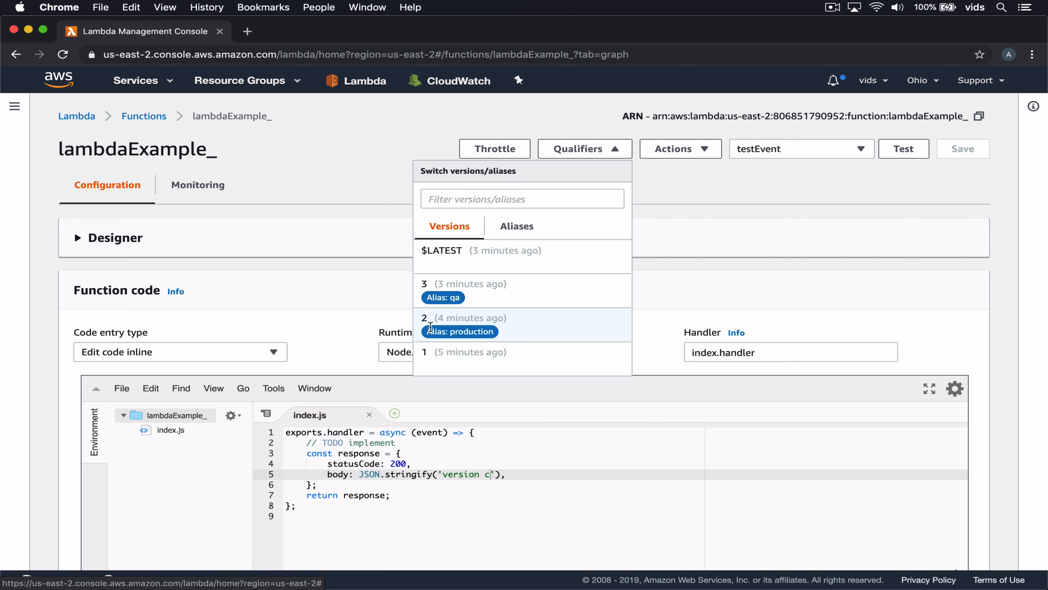
pyautogui.click(357, 159)
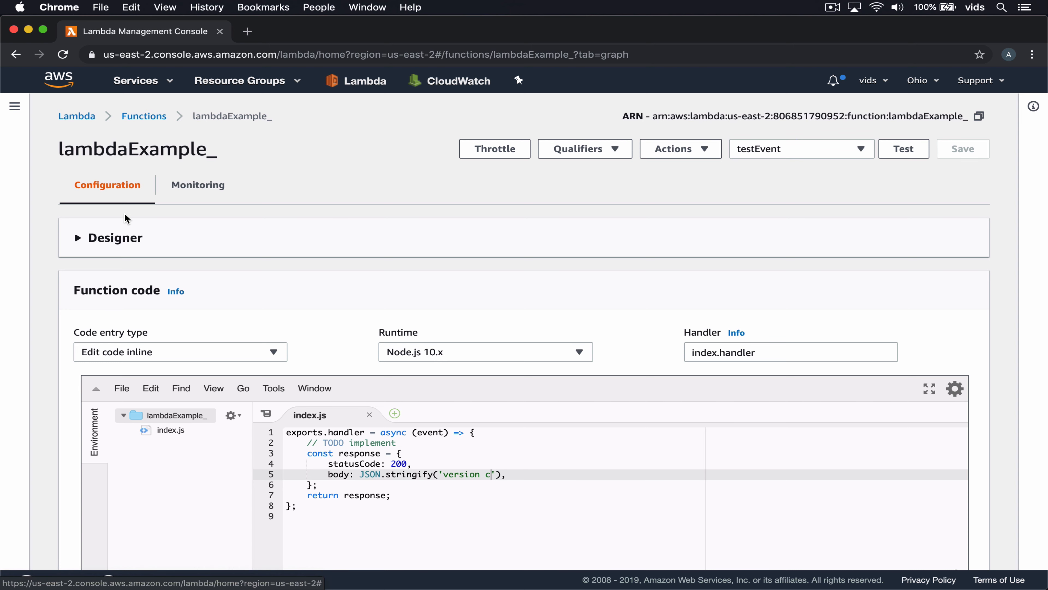
# Expand the Designer of the lambdaExample_ function and switch to the production alias.
pyautogui.click(114, 240)
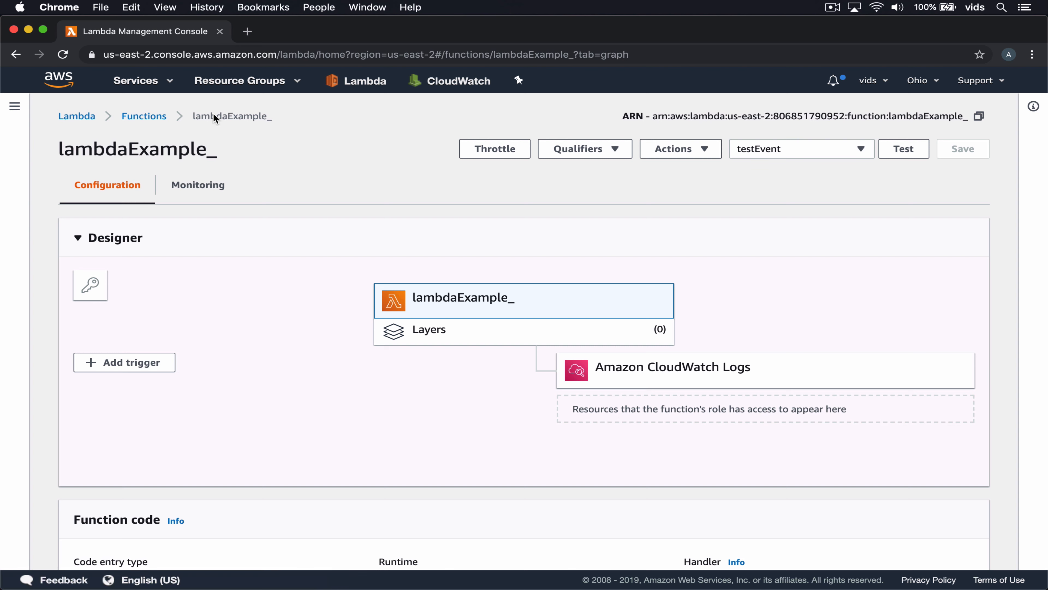
pyautogui.click(606, 147)
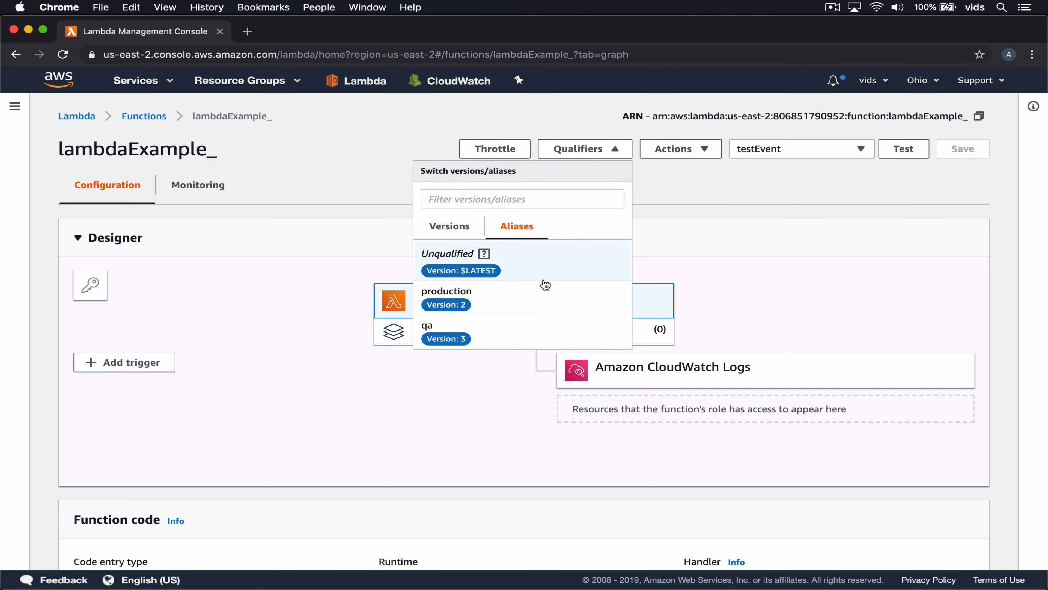
pyautogui.click(516, 297)
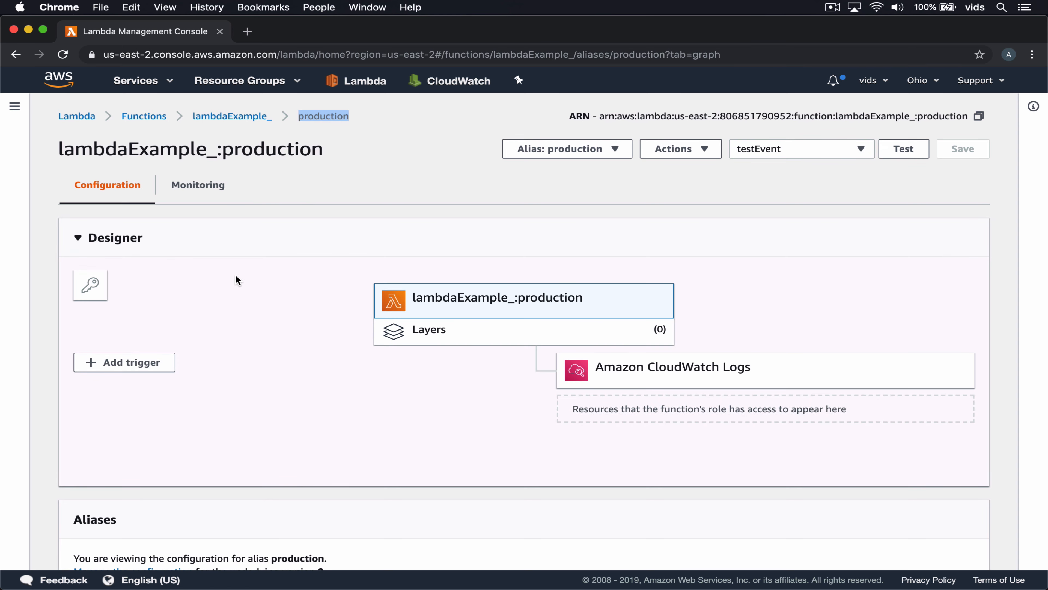
# Start adding a trigger to the production alias and review the available AWS and partner event sources.
pyautogui.click(131, 363)
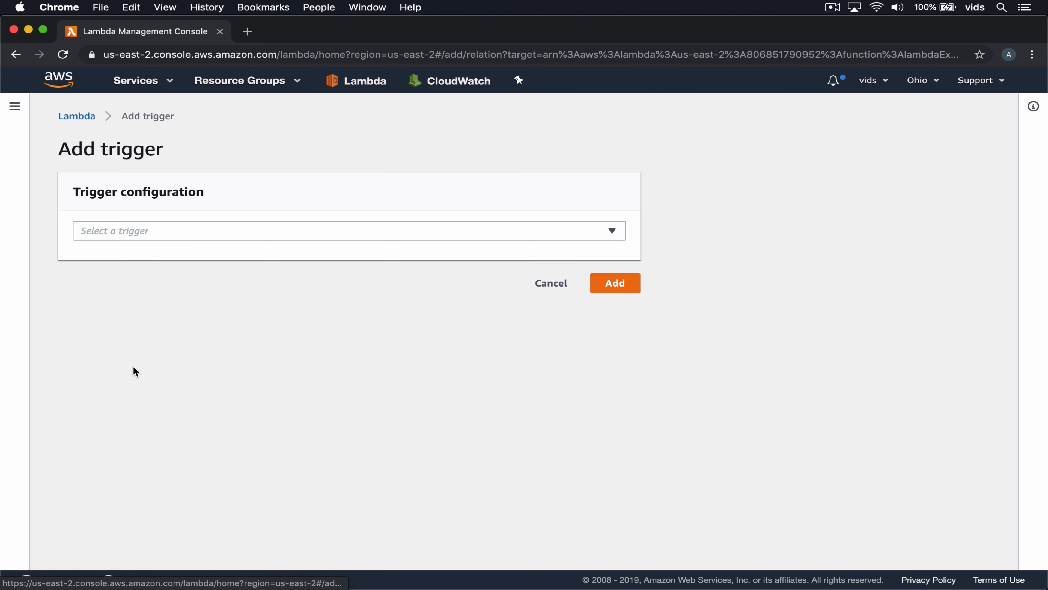
pyautogui.click(177, 230)
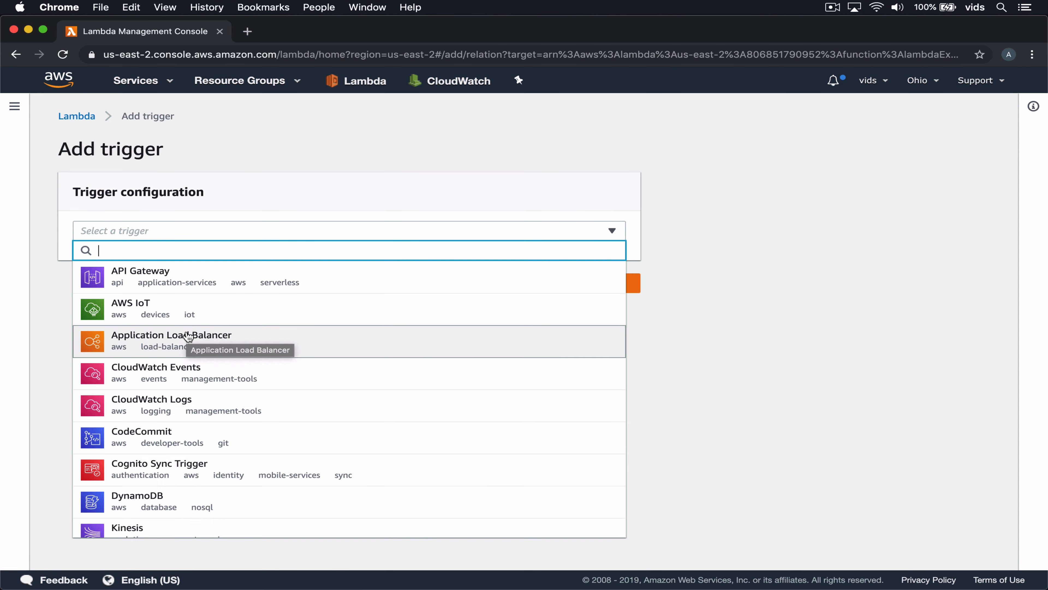
pyautogui.scroll(-5, 188, 336)
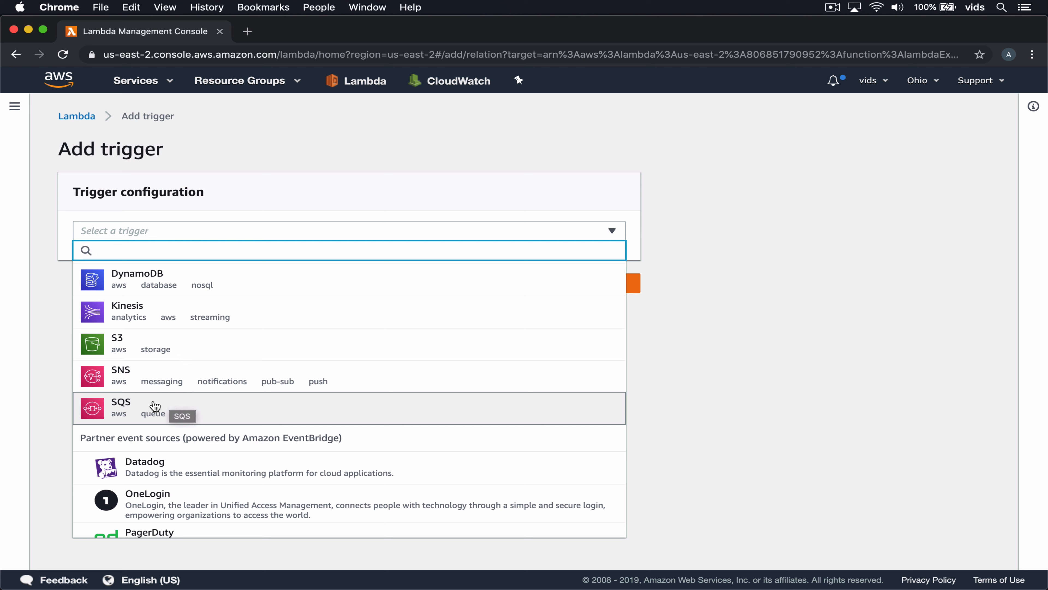
pyautogui.scroll(3, 151, 407)
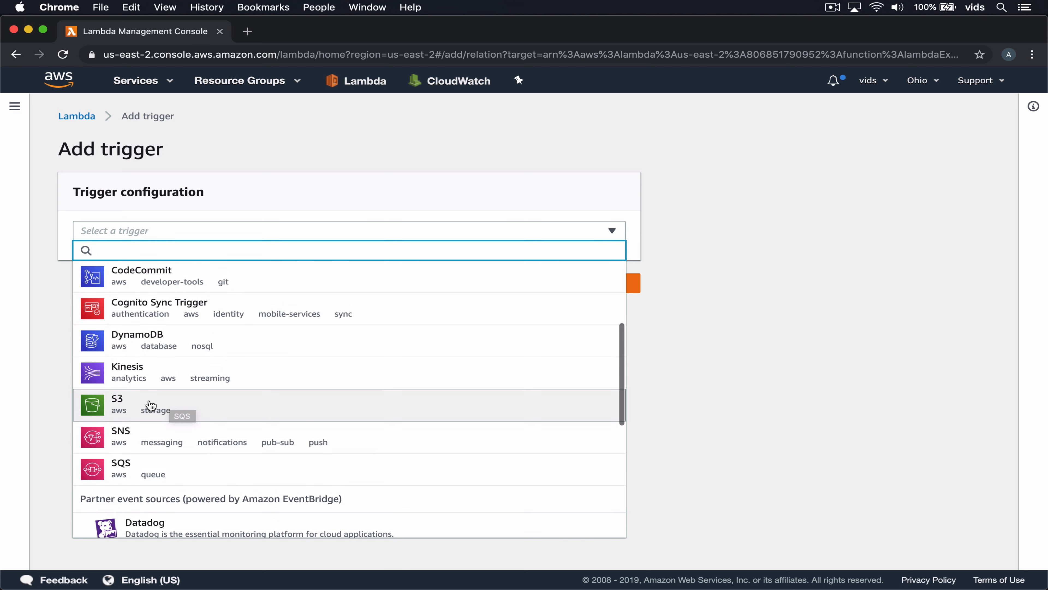
pyautogui.scroll(5, 161, 344)
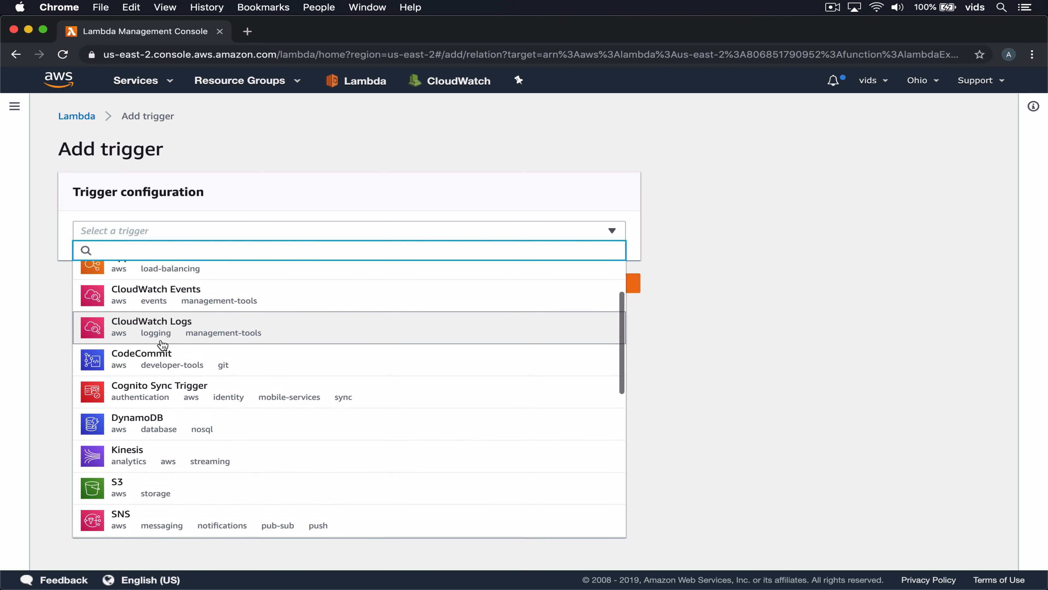
pyautogui.scroll(-10, 162, 344)
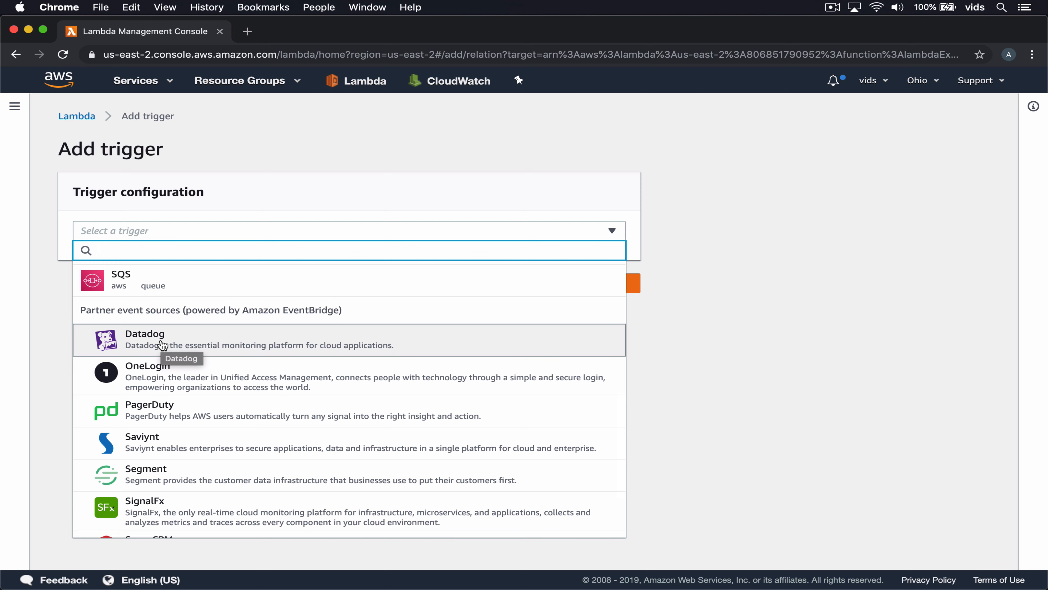
pyautogui.scroll(-5, 219, 371)
pyautogui.scroll(20, 194, 392)
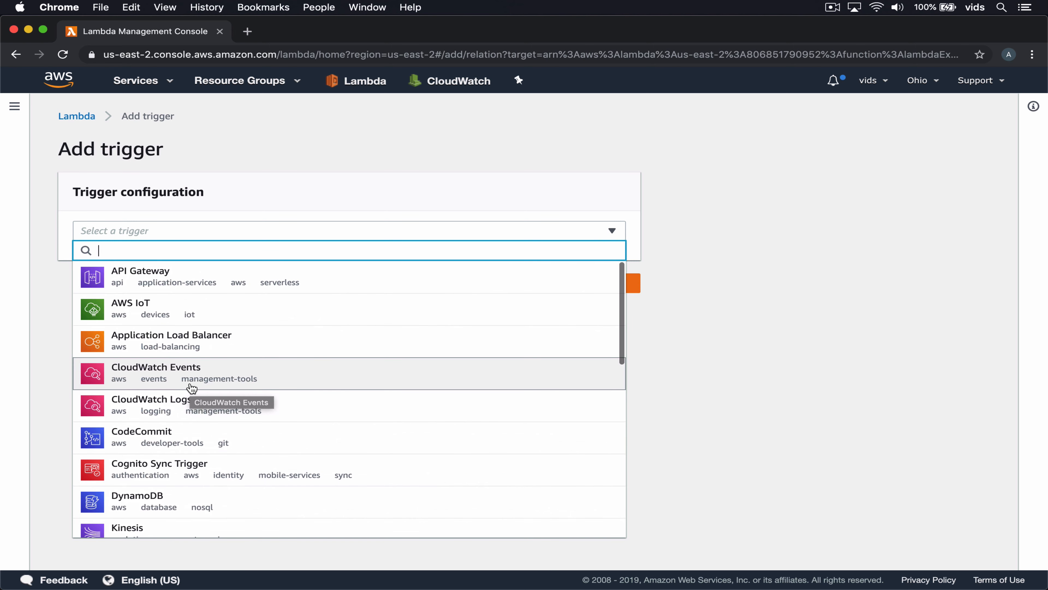
# Add an API Gateway trigger that creates a new API with Open security, and open its endpoint in a new browser tab.
pyautogui.click(175, 273)
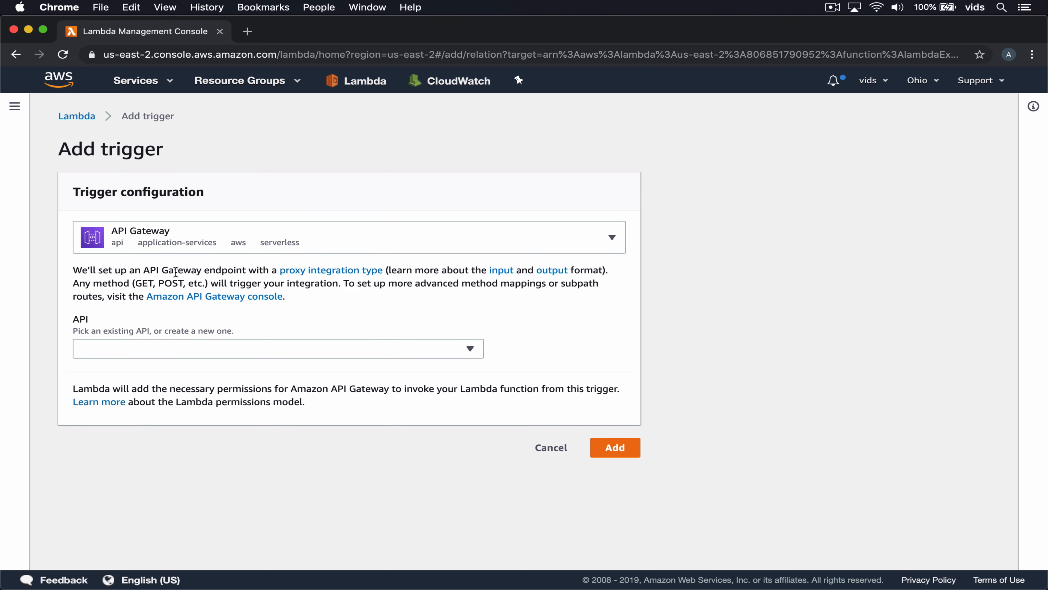
pyautogui.click(165, 355)
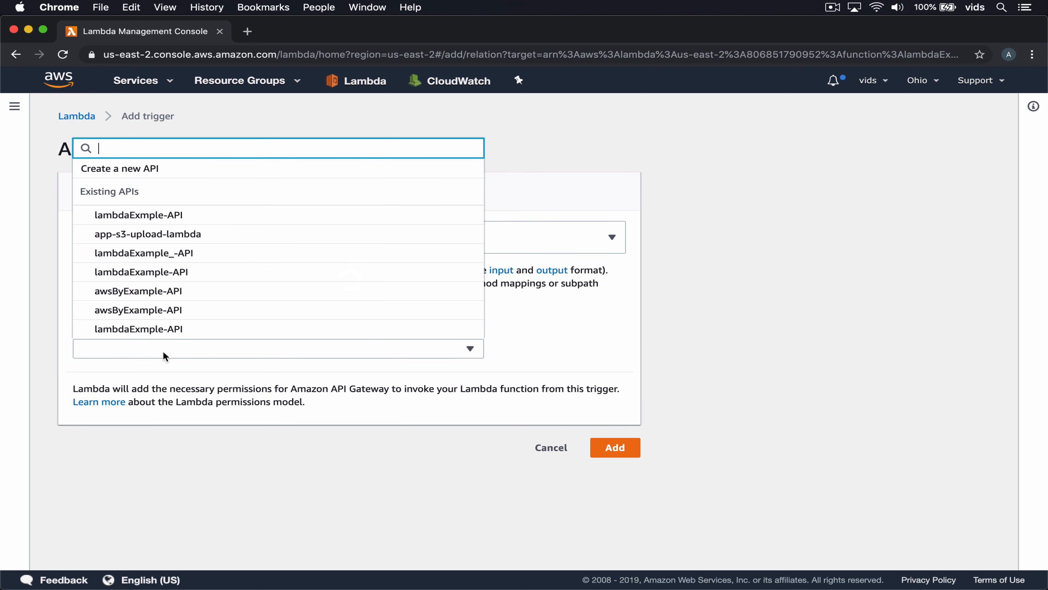
pyautogui.click(139, 177)
pyautogui.click(219, 407)
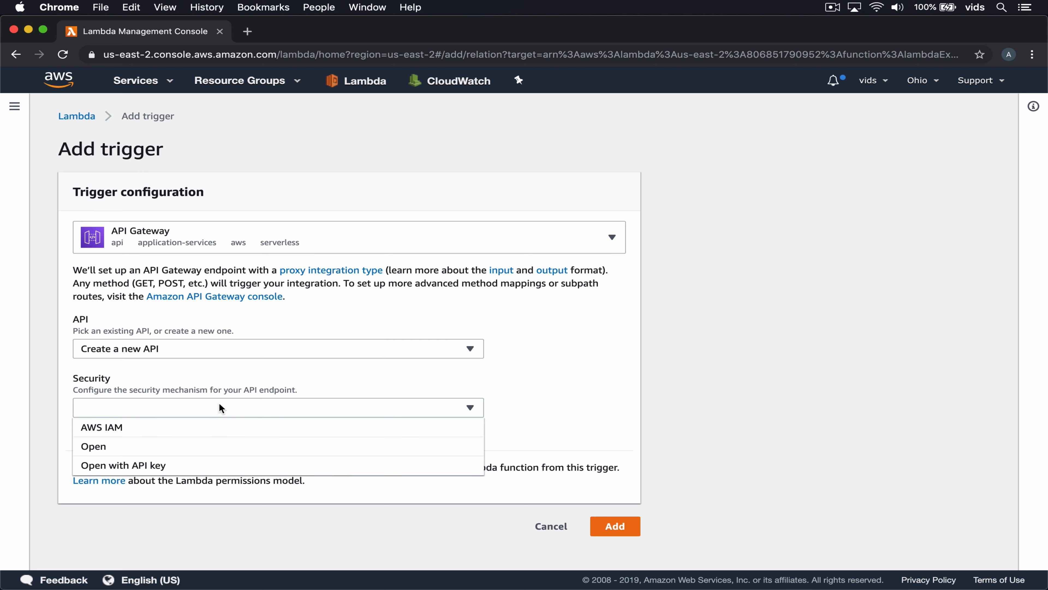
pyautogui.click(155, 446)
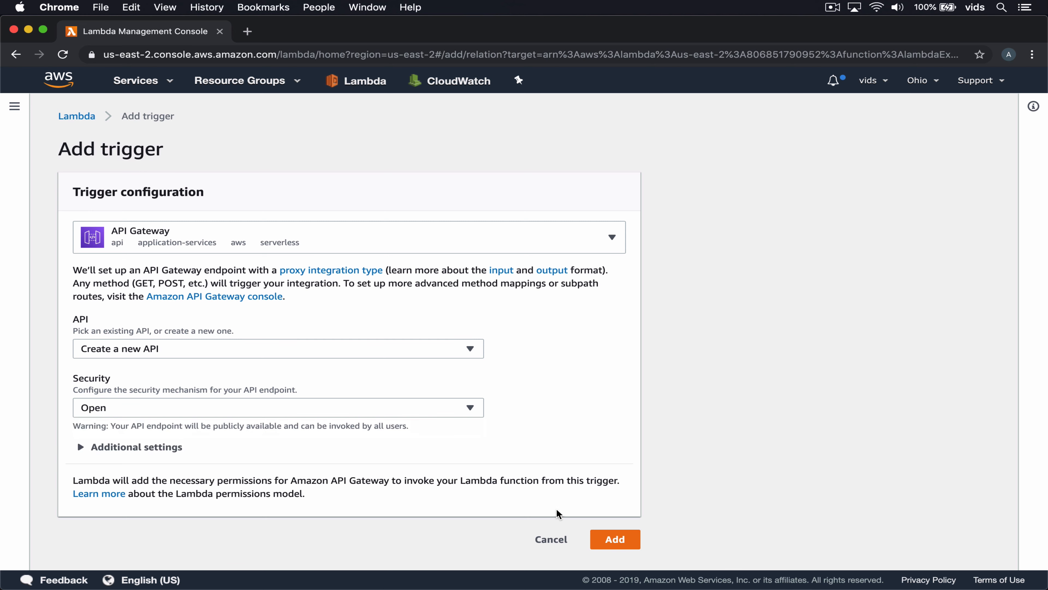
pyautogui.click(607, 539)
pyautogui.click(264, 413)
# Return to the Lambda console, point the production alias to version 3, and save the alias configuration.
pyautogui.click(145, 31)
pyautogui.click(524, 248)
pyautogui.scroll(-10, 196, 423)
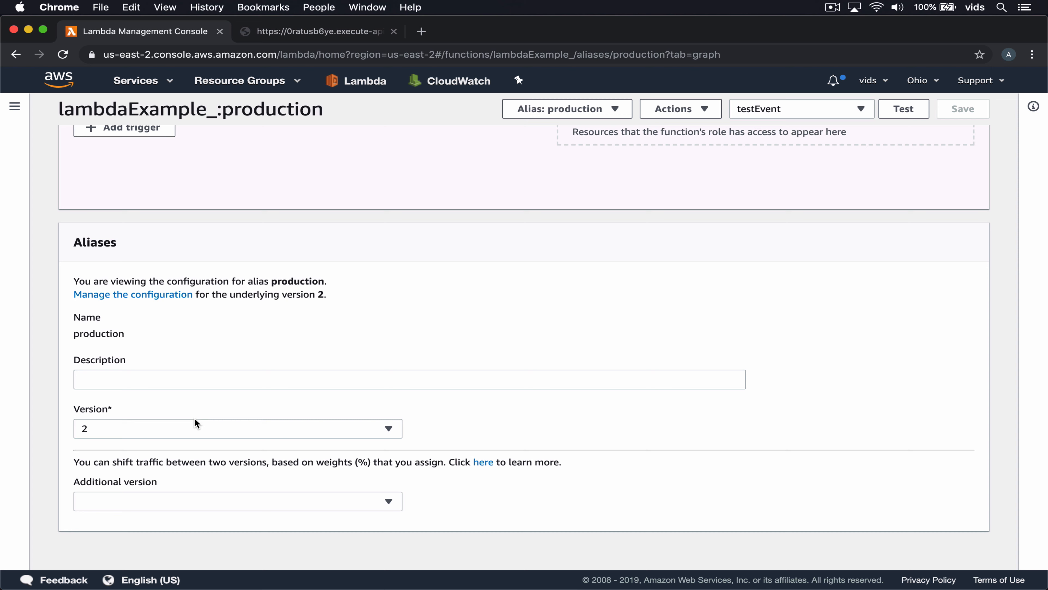
pyautogui.click(174, 432)
pyautogui.click(147, 470)
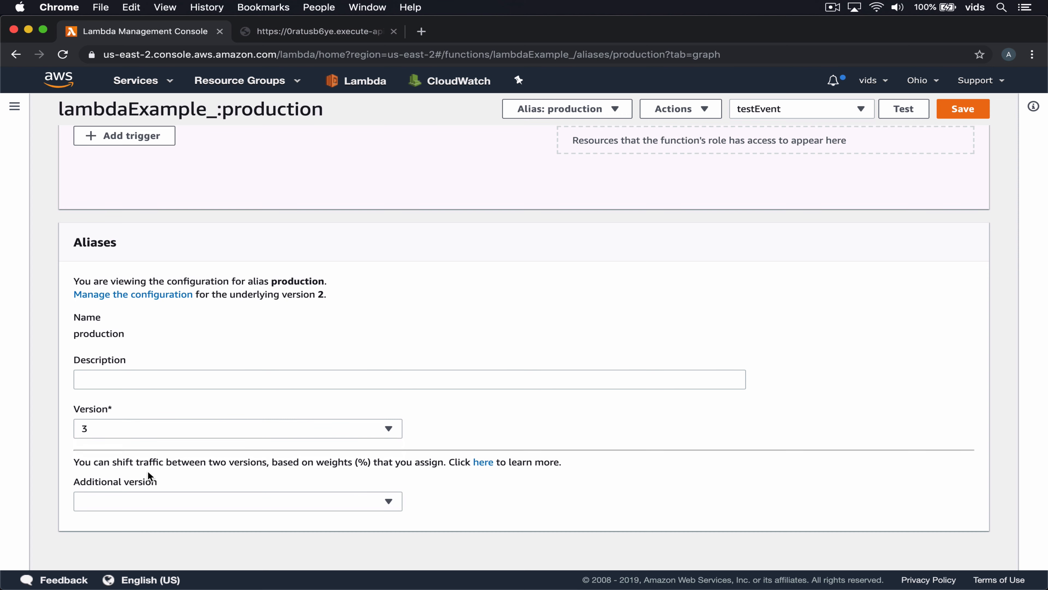
pyautogui.click(963, 108)
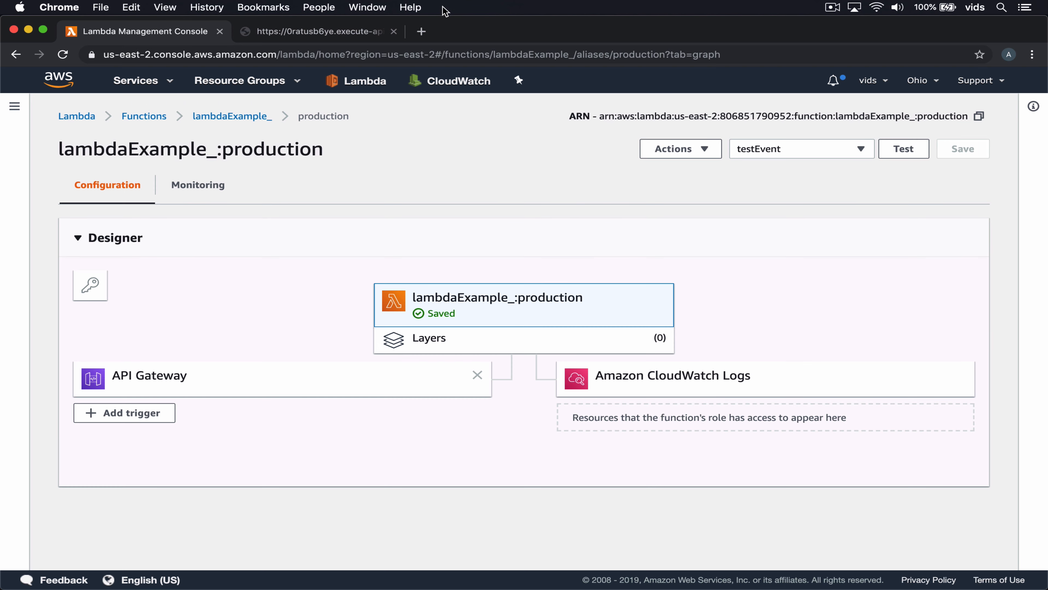
# Reload the API endpoint page and examine the response returned with production on version 3.
pyautogui.click(312, 30)
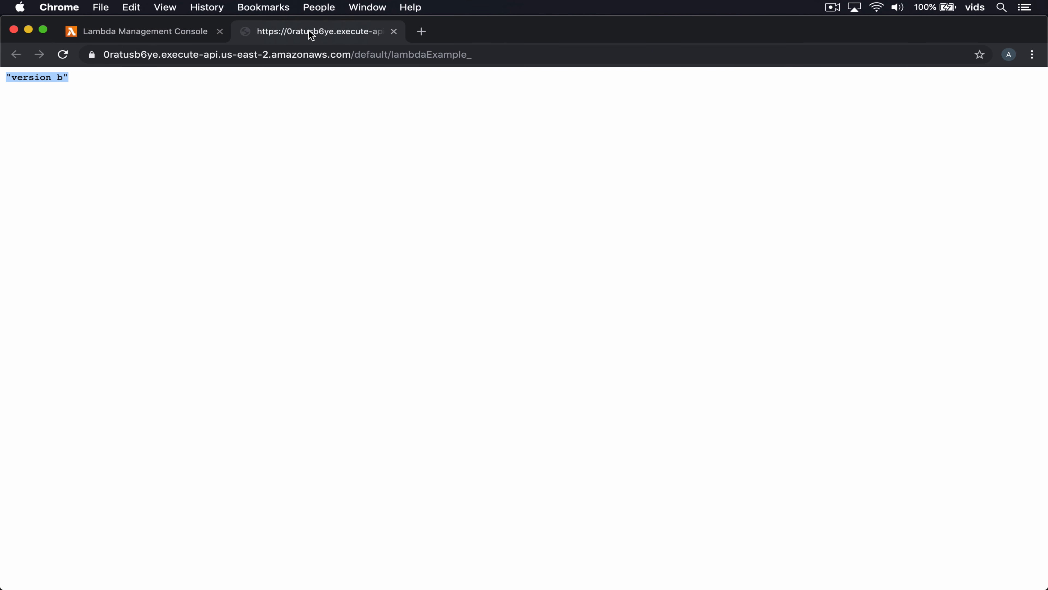
pyautogui.click(62, 55)
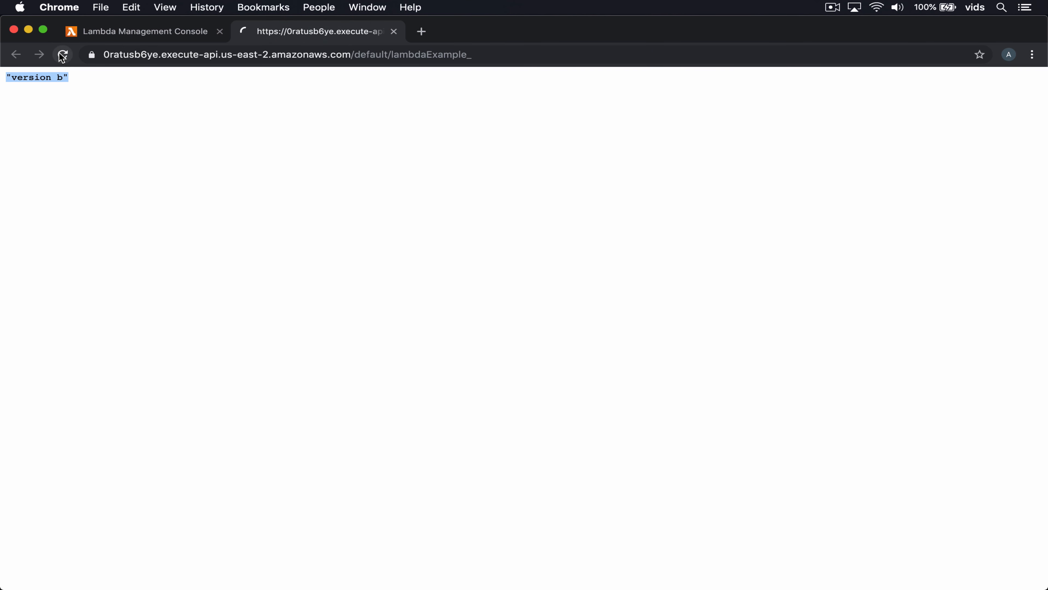
pyautogui.tripleClick(39, 78)
pyautogui.click(33, 84)
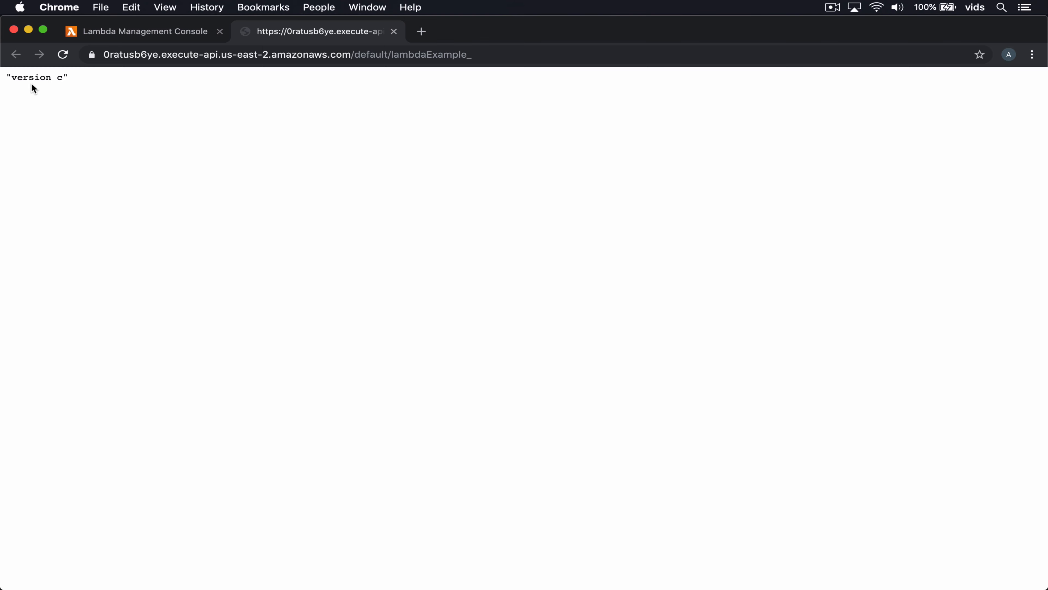
pyautogui.press('super+r')
# In the Lambda console, set the production alias back to version 2 and save it.
pyautogui.click(136, 32)
pyautogui.scroll(-5, 177, 337)
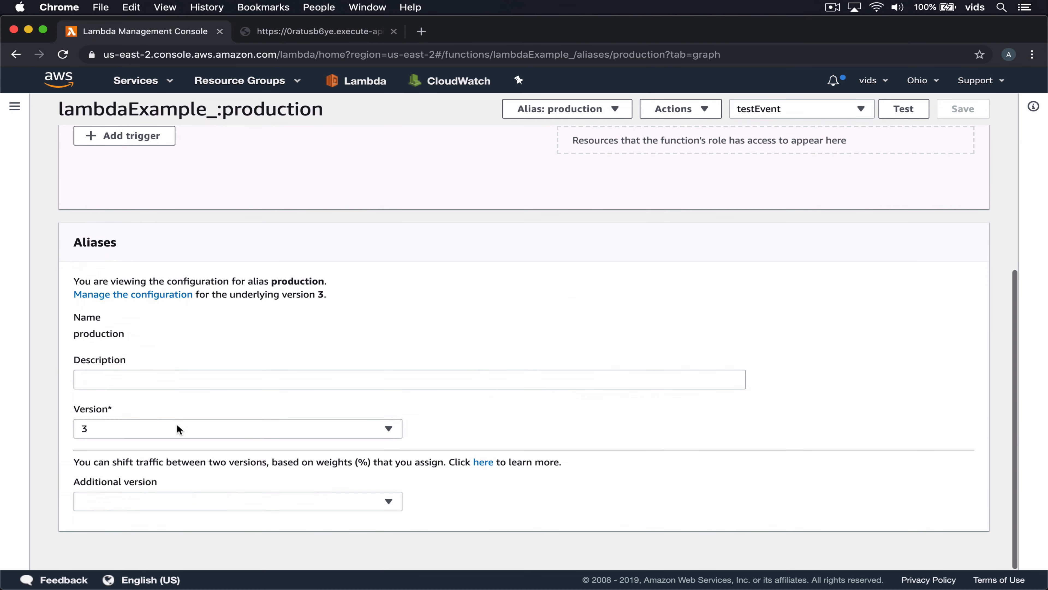
pyautogui.click(169, 429)
pyautogui.click(131, 485)
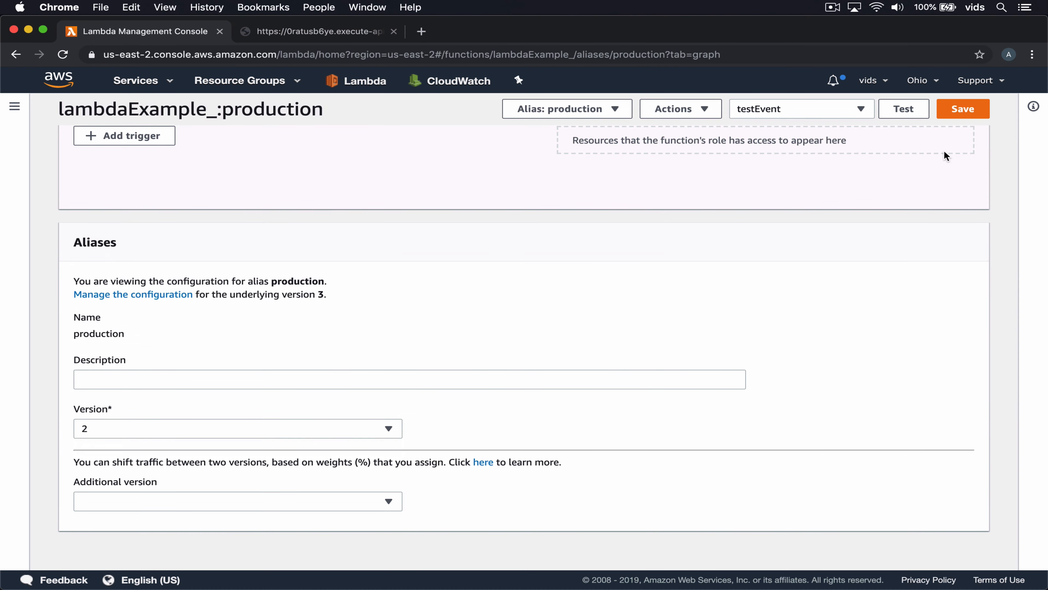
pyautogui.click(945, 110)
# Reload the API endpoint to check the response after the switch to version 2, and return to the Lambda console.
pyautogui.click(306, 33)
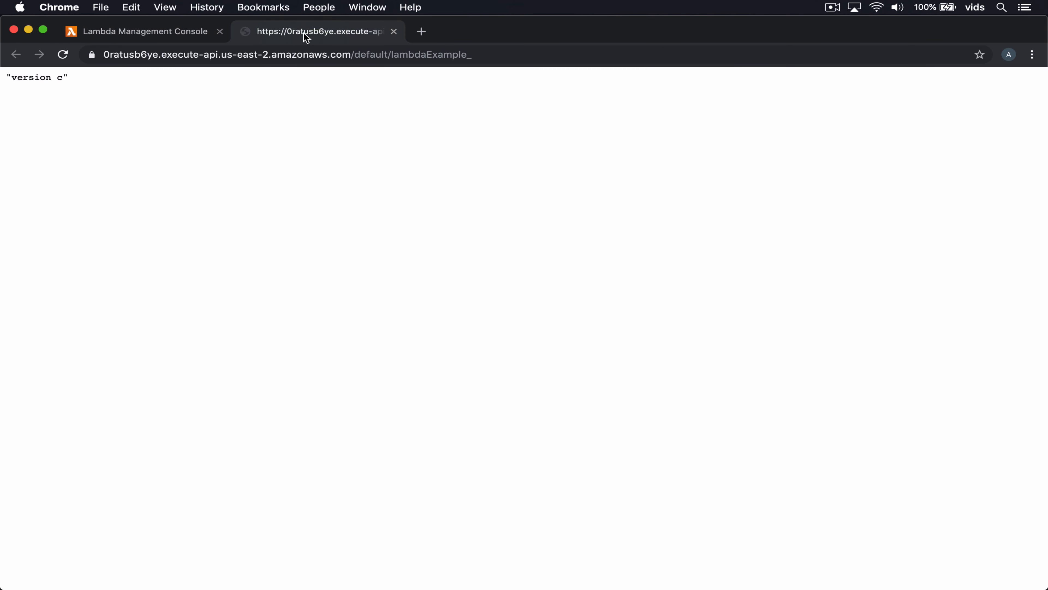
pyautogui.press('super+r')
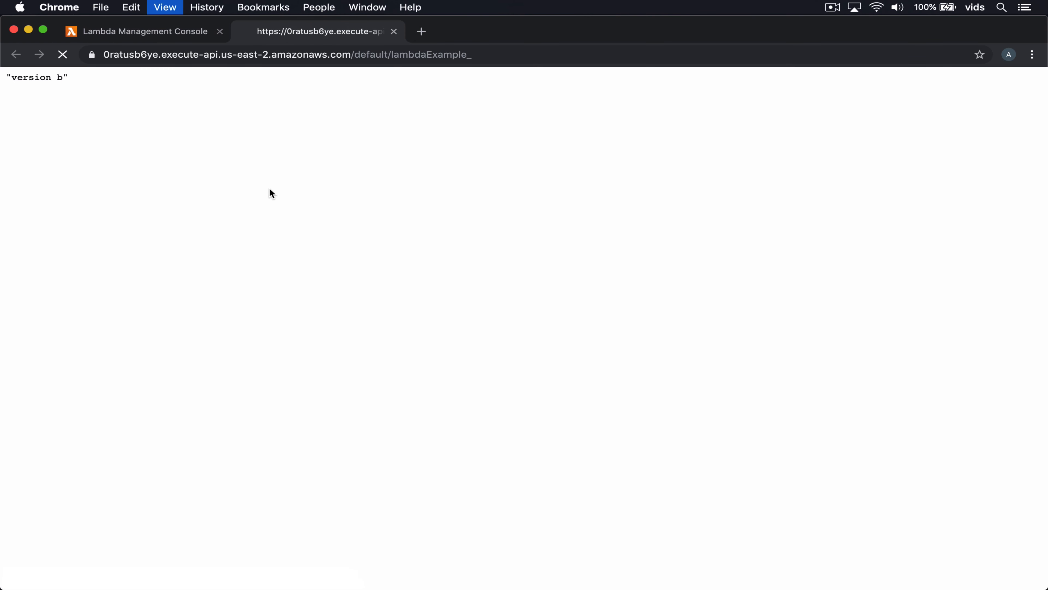
pyautogui.tripleClick(45, 78)
pyautogui.click(80, 128)
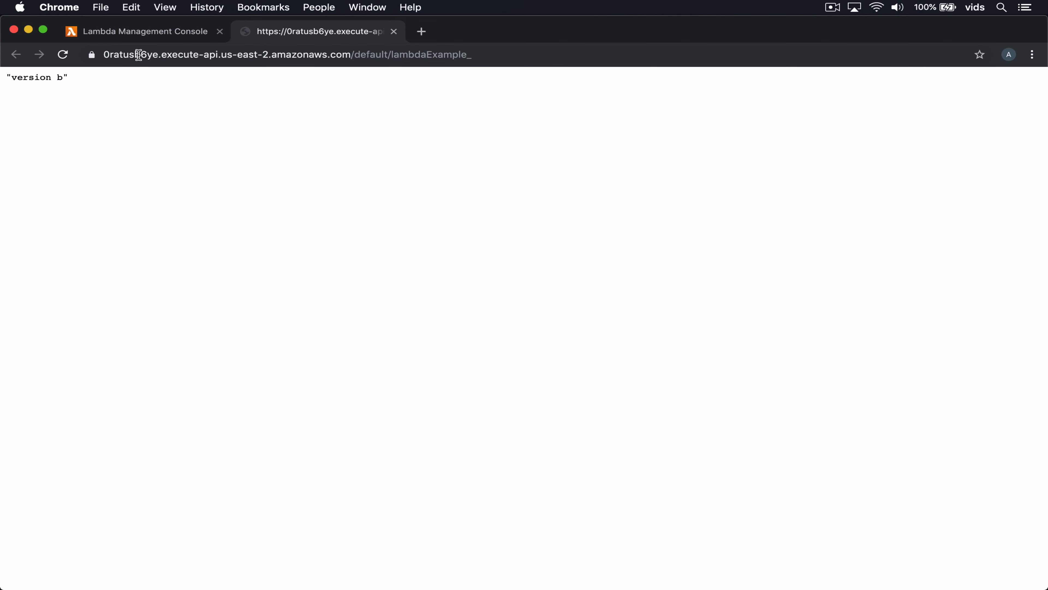
pyautogui.click(117, 33)
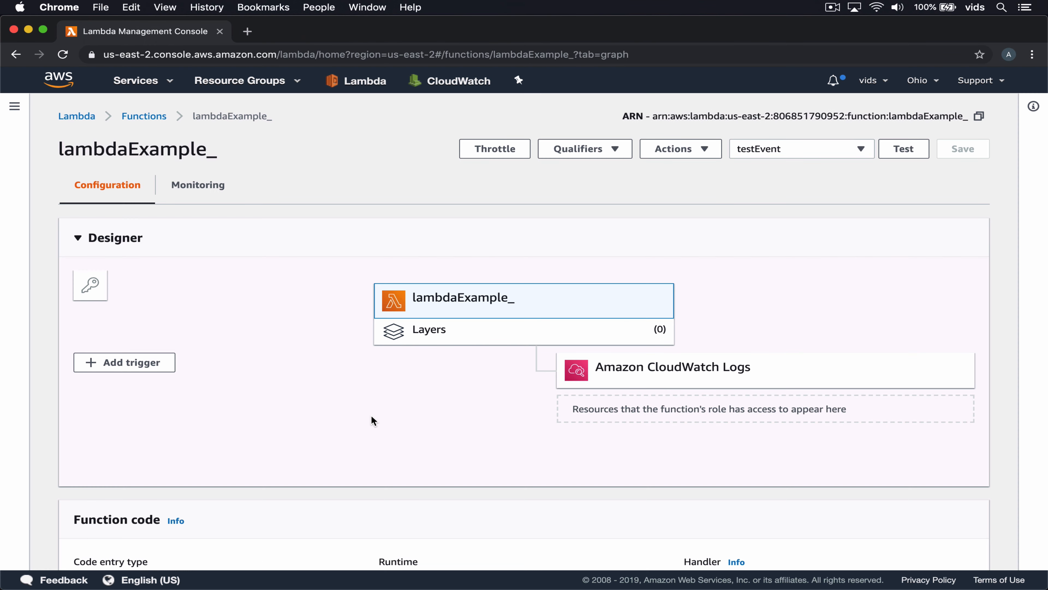